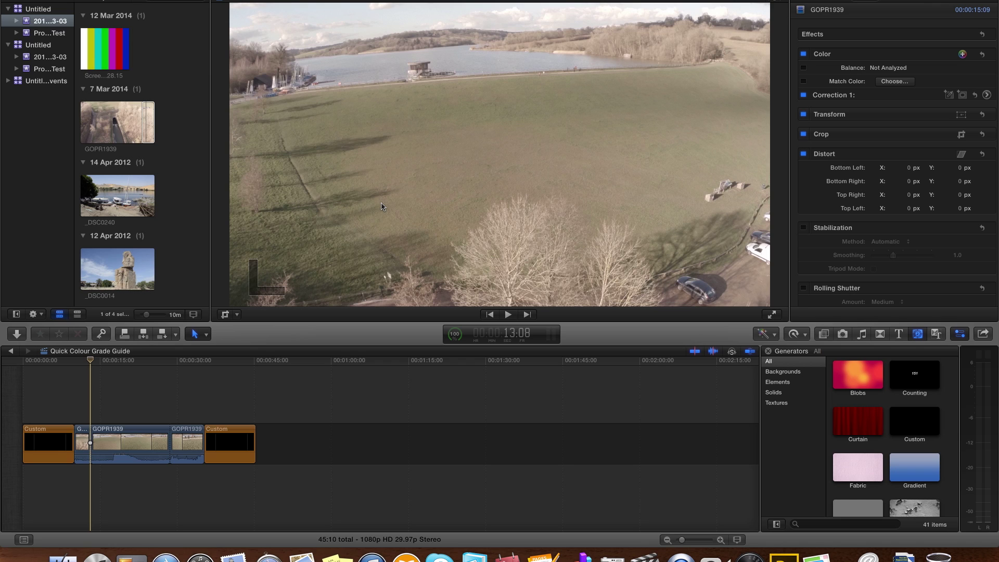
Play the aerial clip, replay it from about 13:08, and stop playback
key(space)
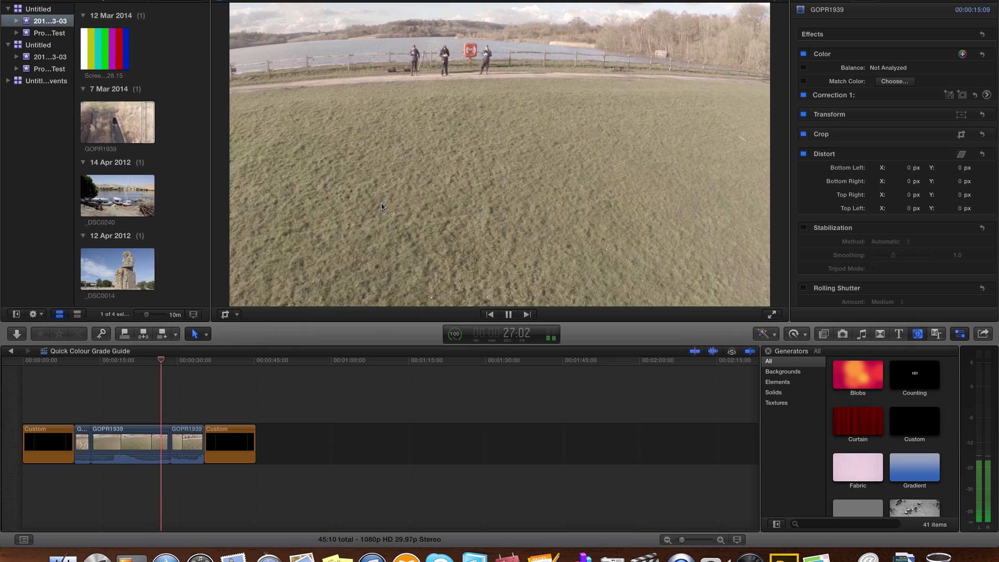
click(90, 414)
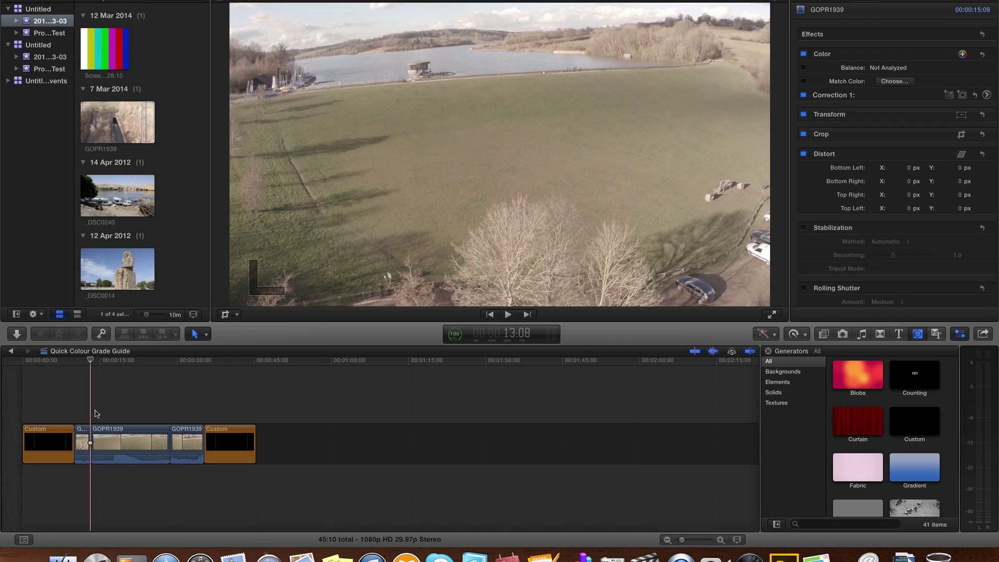
key(space)
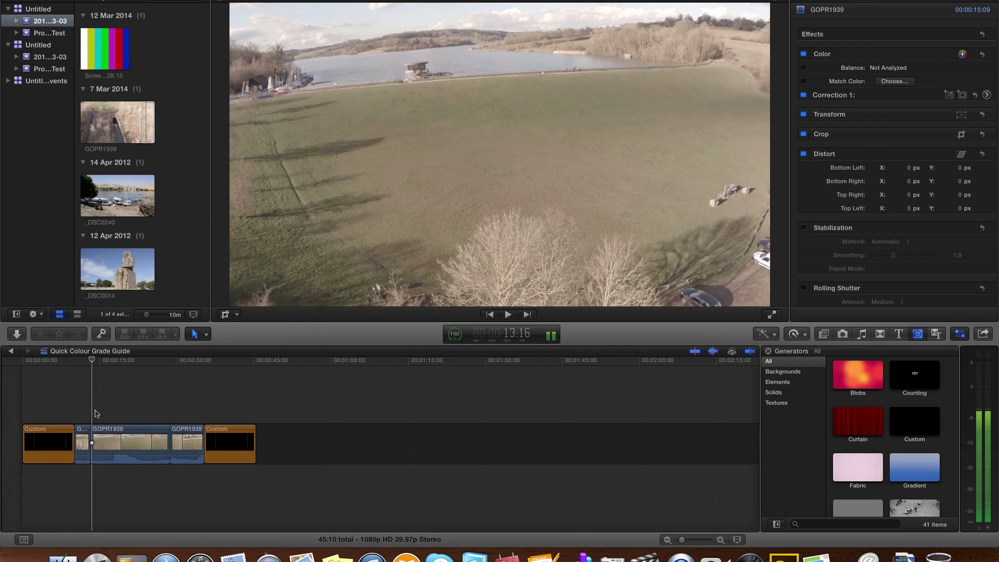
key(space)
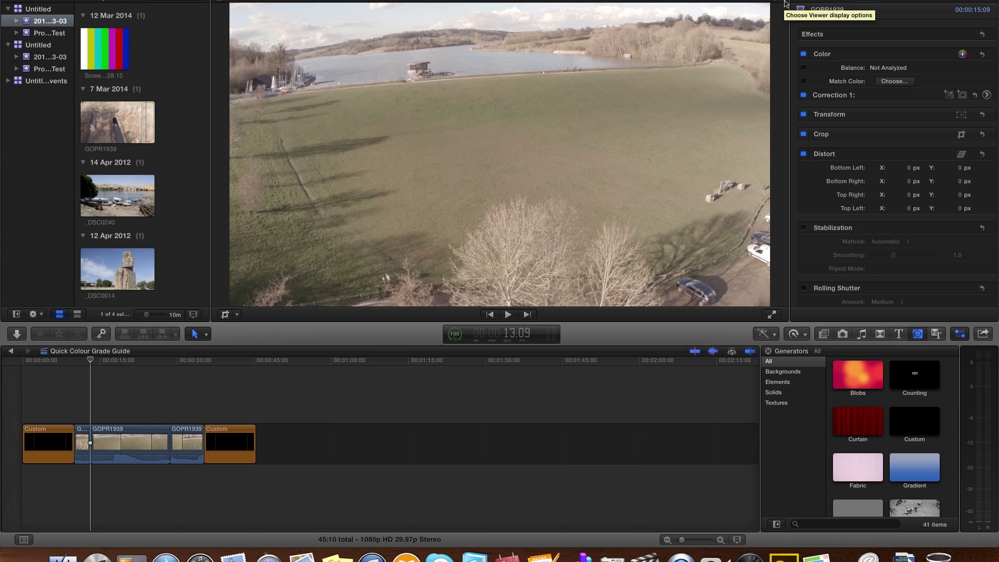
Show the video scopes set to the Luma waveform beside Correction 1's Color Board
click(785, 3)
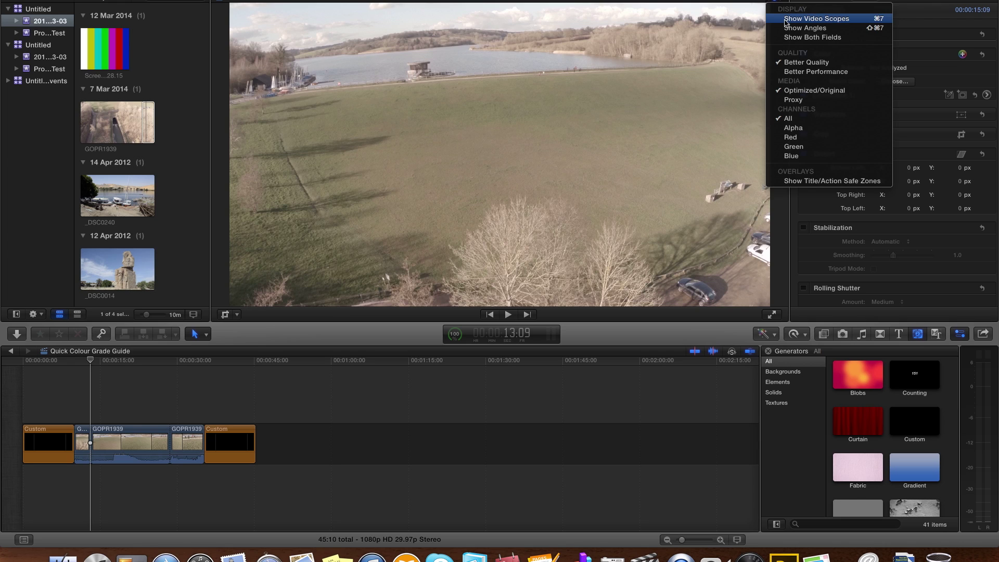
click(786, 19)
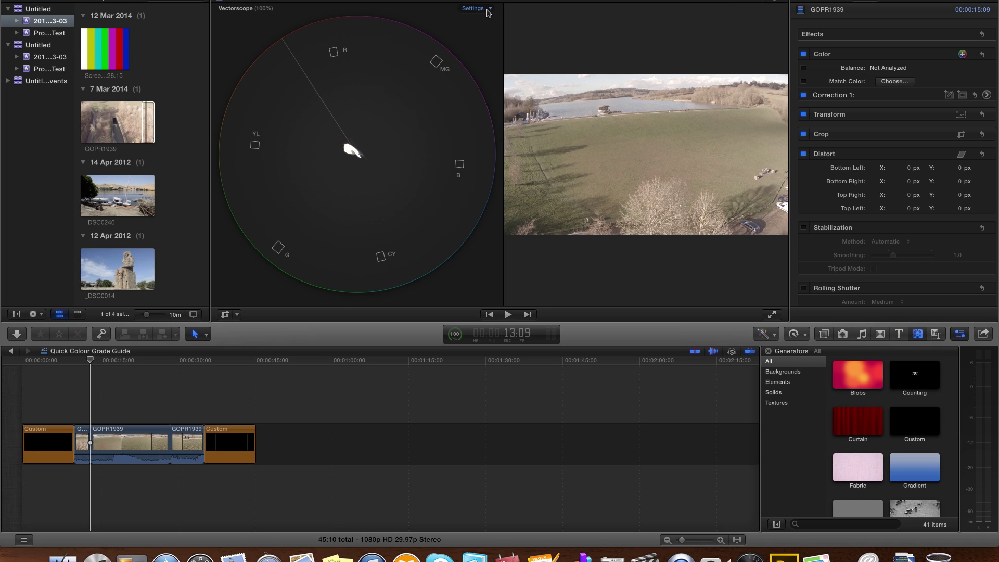
click(489, 8)
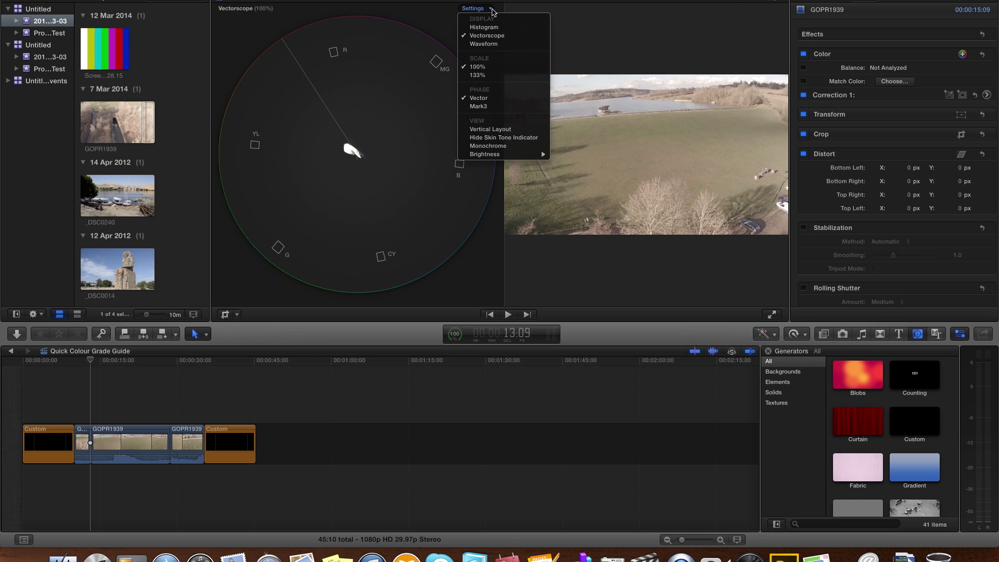
click(483, 43)
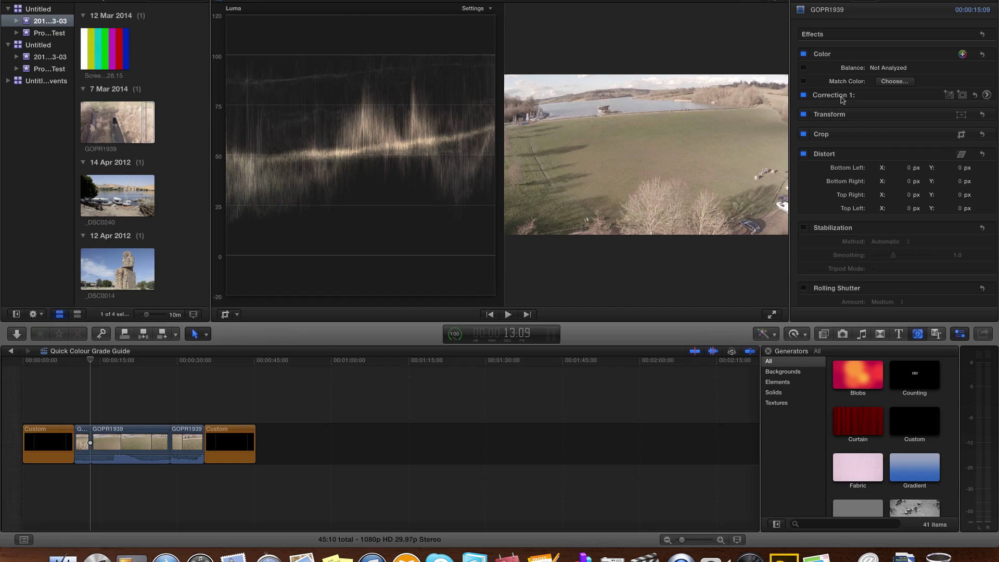
click(987, 95)
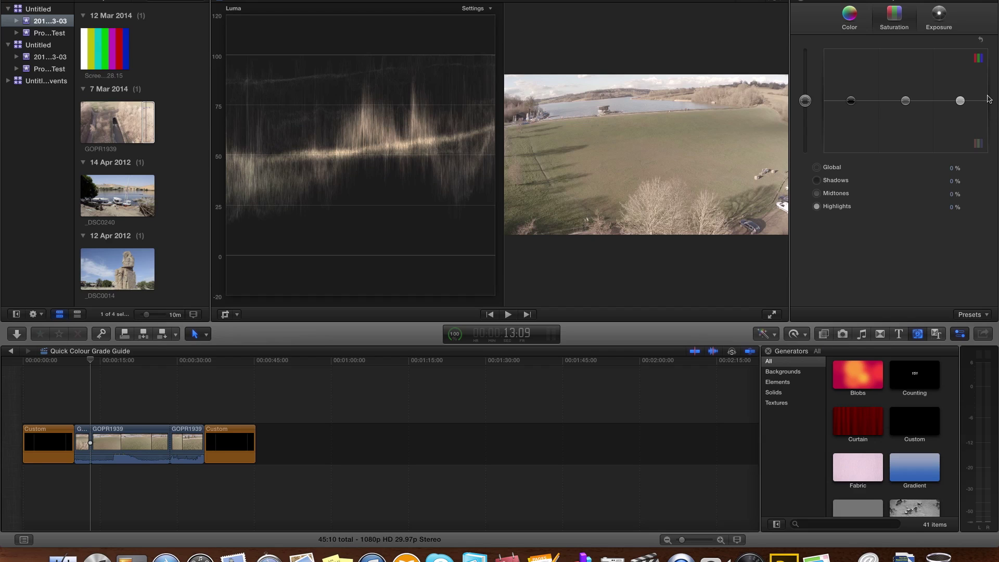
Look through Correction 1's Color and Saturation tabs, then settle on Exposure
click(851, 20)
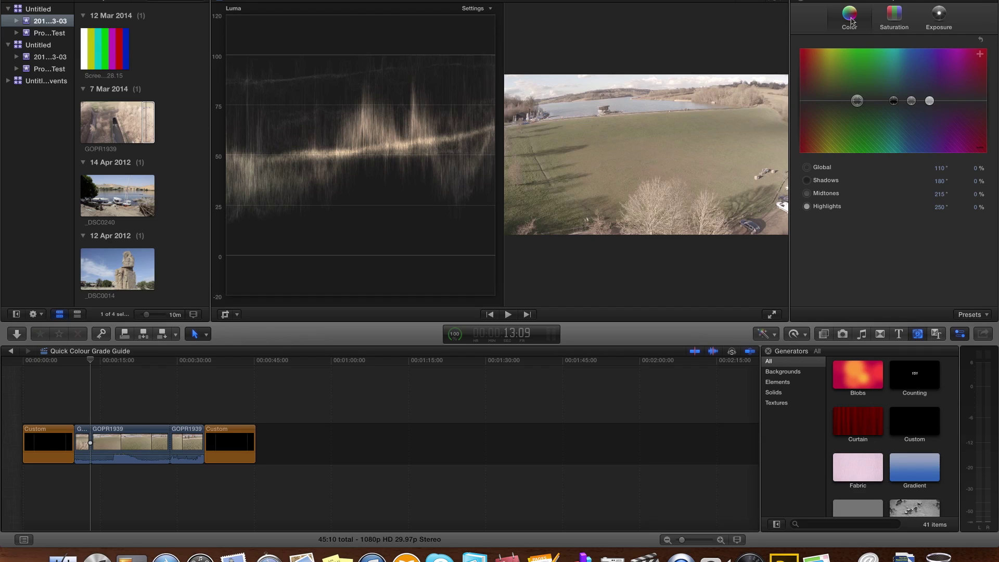
click(894, 17)
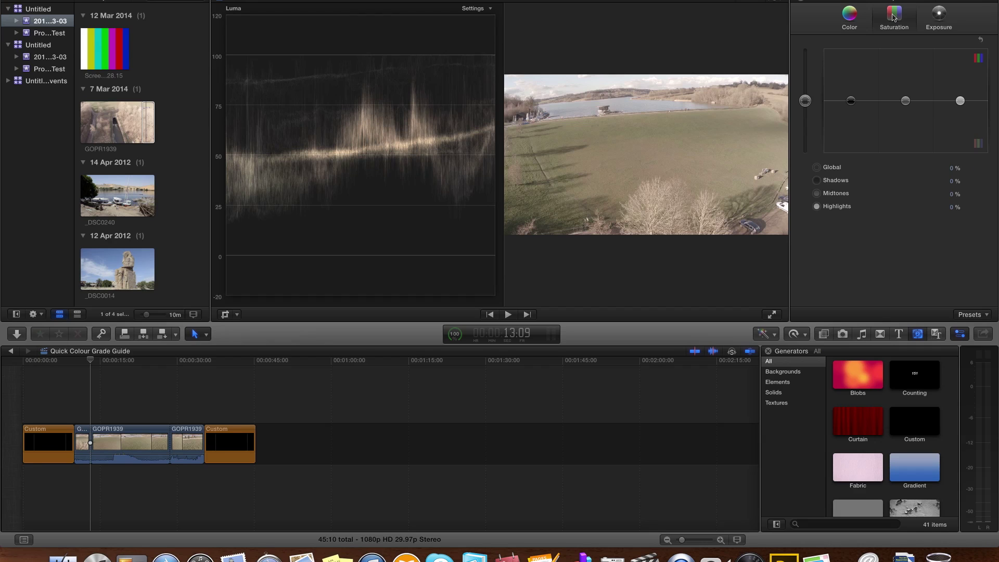
click(943, 15)
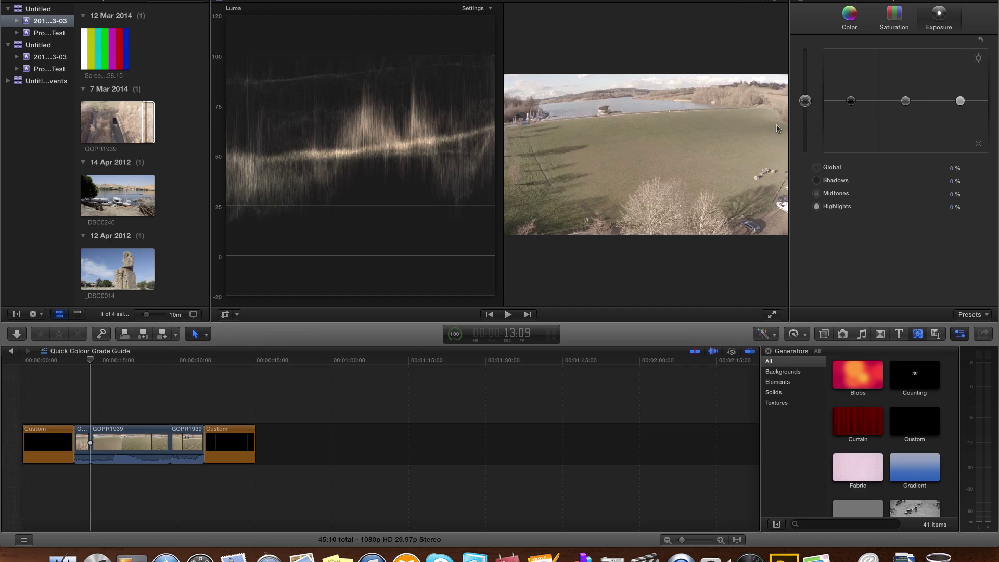
Darken Correction 1's Global exposure to about -6%
click(804, 100)
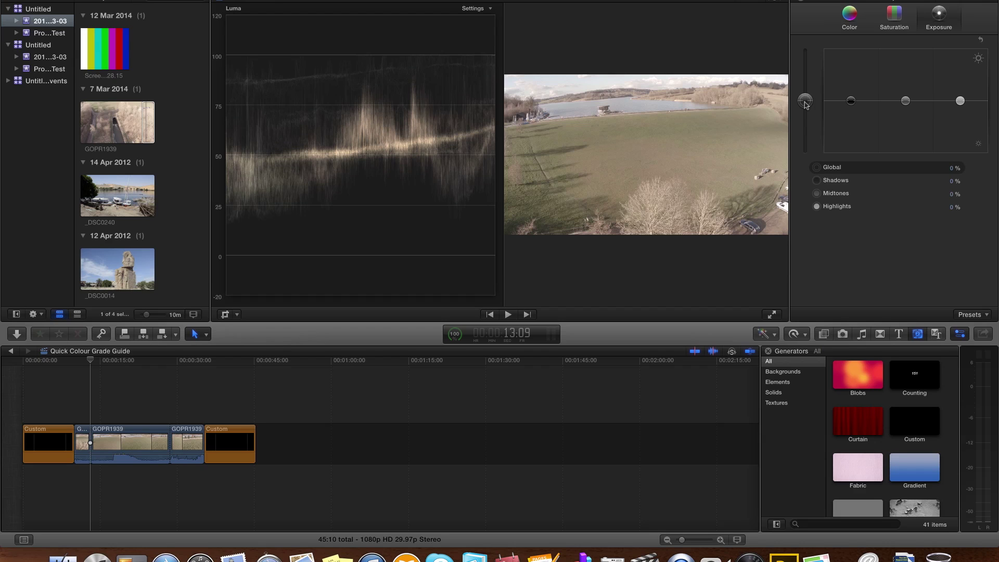
drag(805, 102, 805, 106)
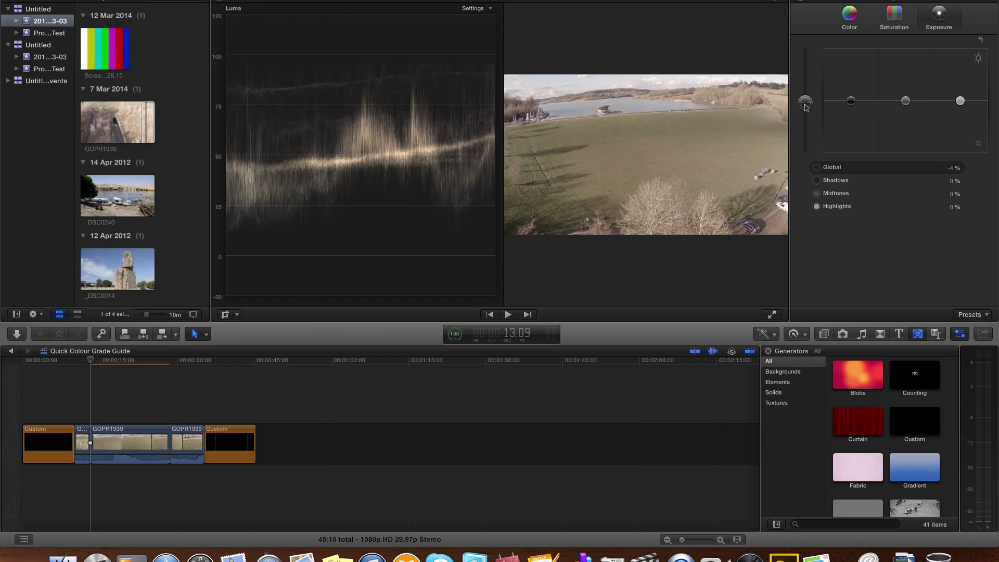
drag(805, 107, 805, 108)
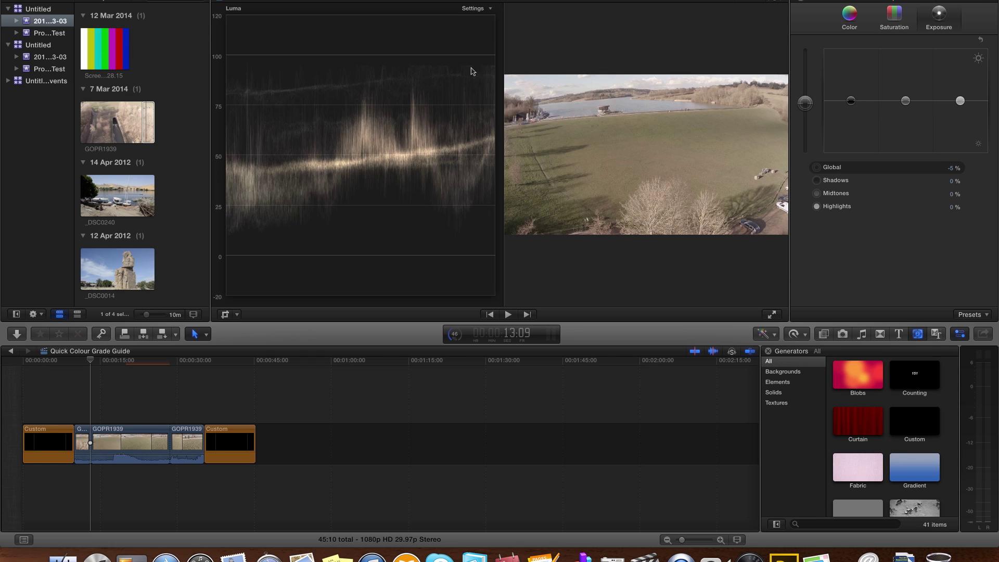
Raise the Highlights exposure puck to 6%
click(961, 101)
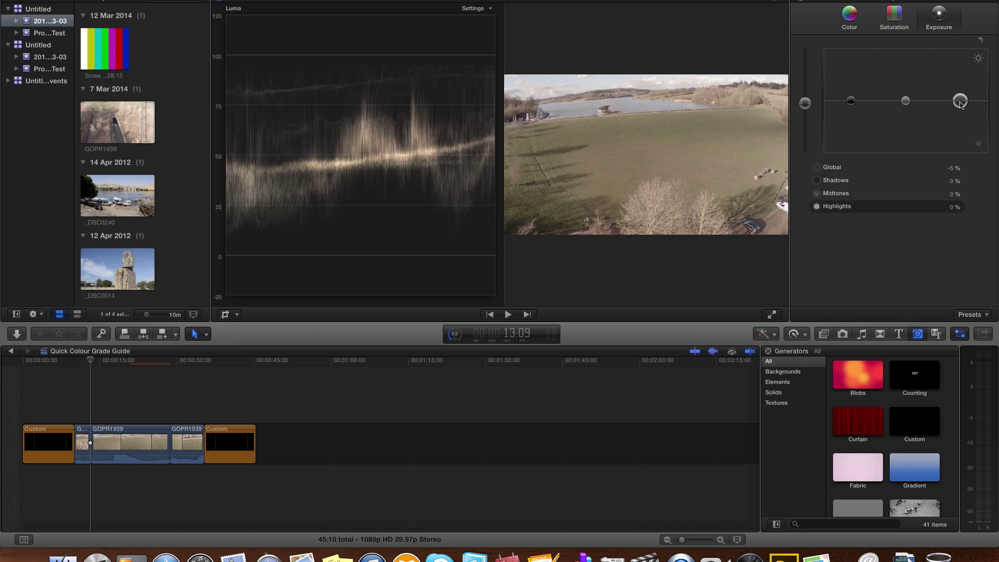
drag(961, 103, 960, 101)
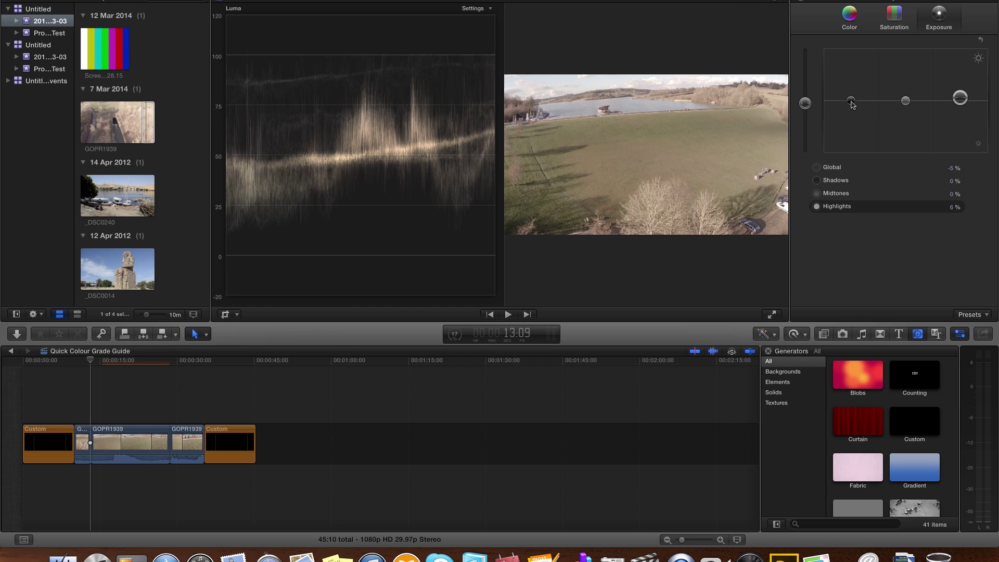
Set Shadows exposure to -9% and Midtones to 2%, refining Shadows a second time
click(851, 102)
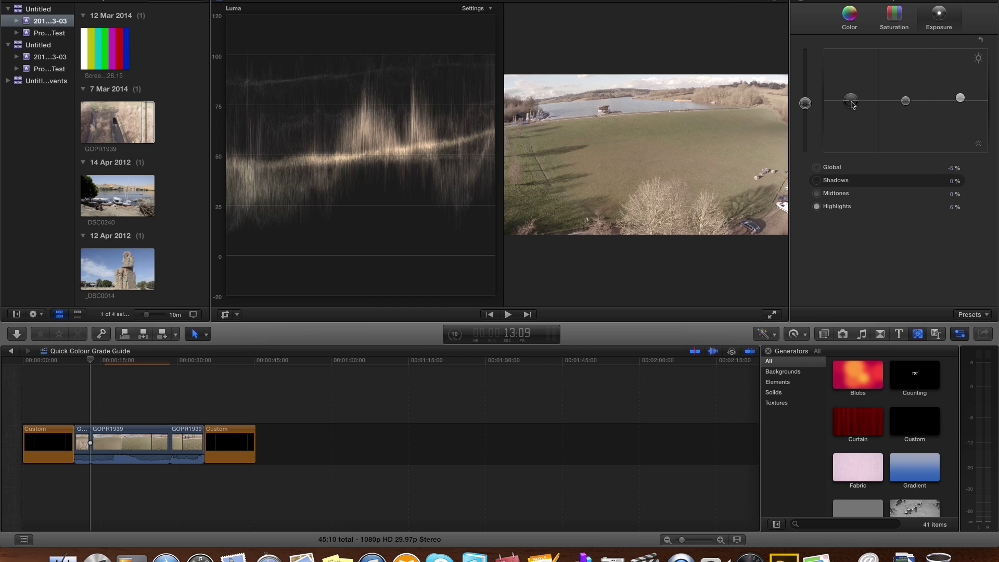
drag(852, 104, 853, 108)
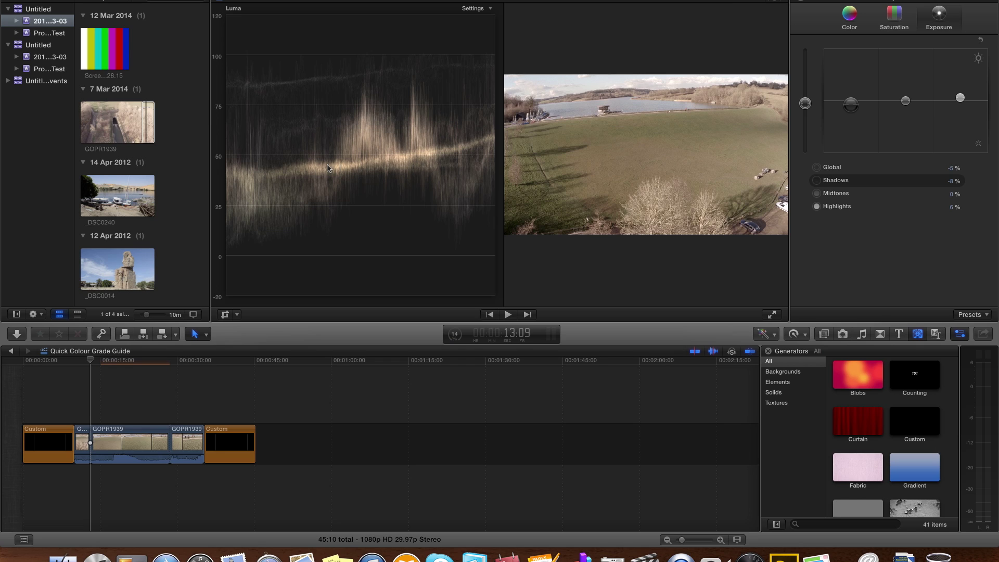
drag(905, 101, 906, 99)
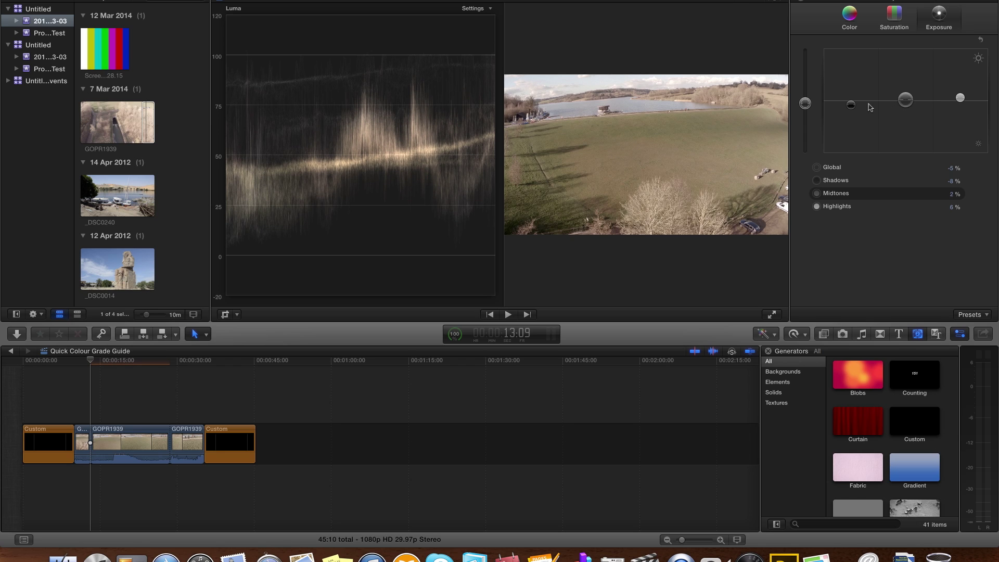
click(852, 106)
drag(854, 108, 853, 109)
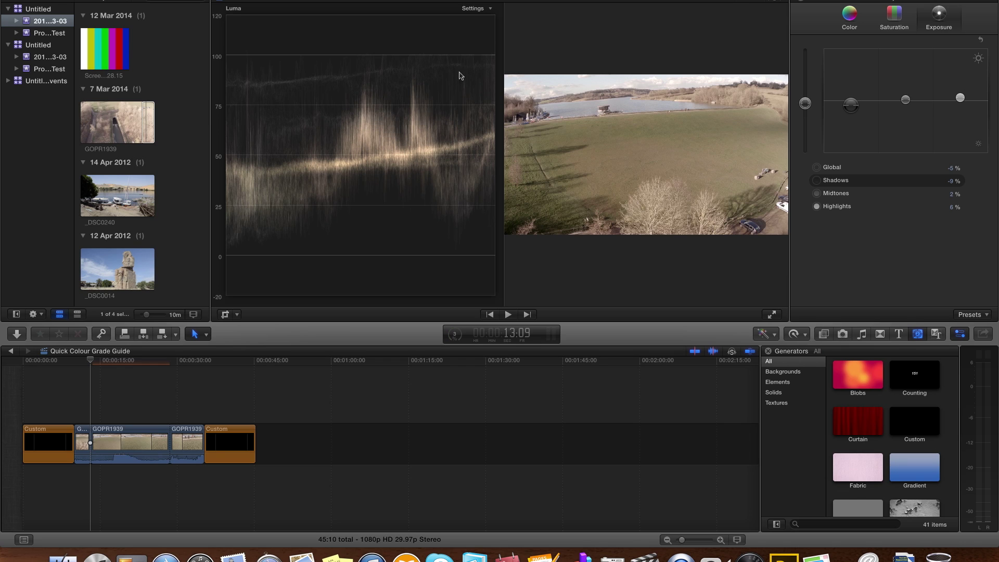
Try the Vectorscope and Waveform, settle on RGB Parade, and bring up the Color tab
click(493, 11)
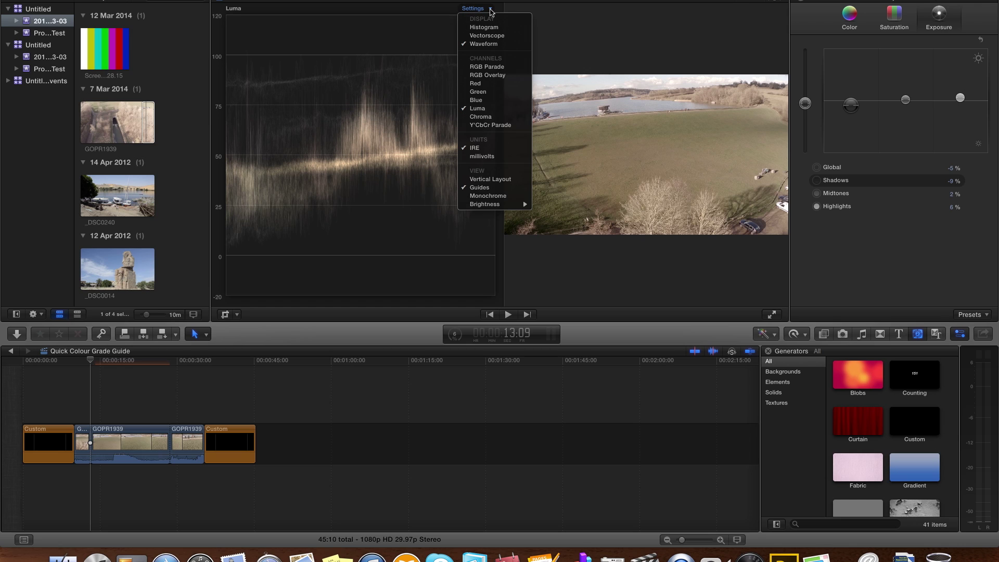
click(492, 19)
click(490, 9)
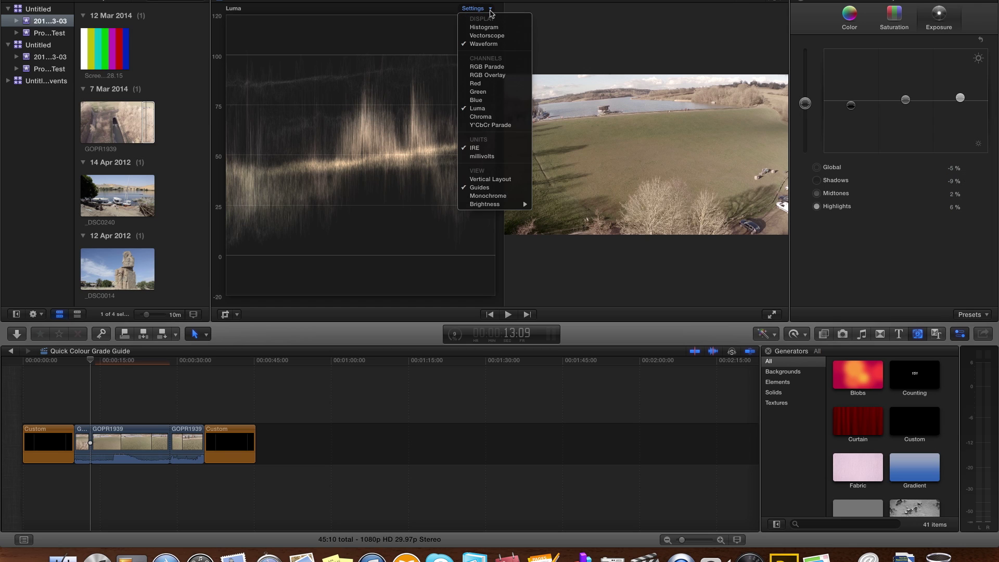
click(486, 35)
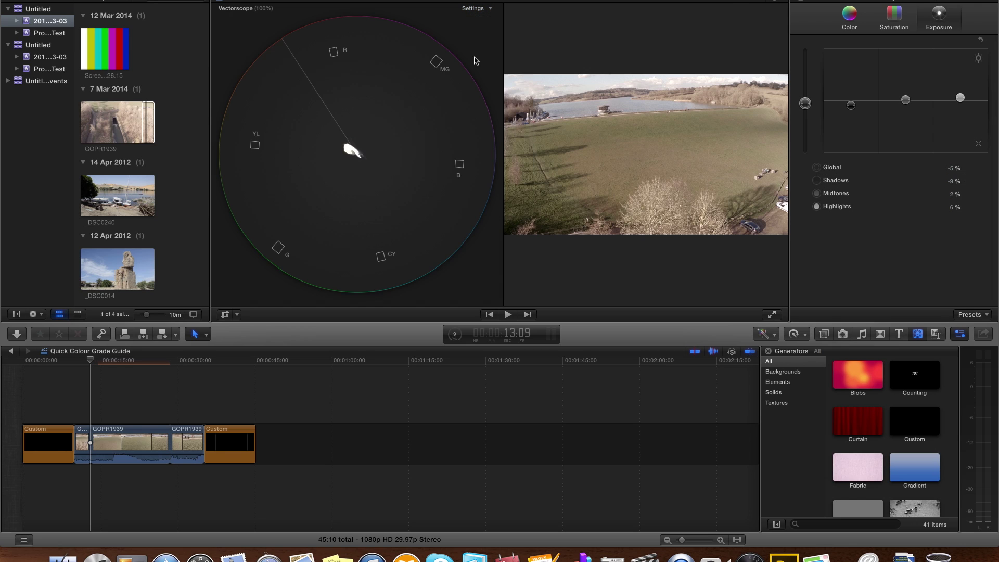
click(491, 11)
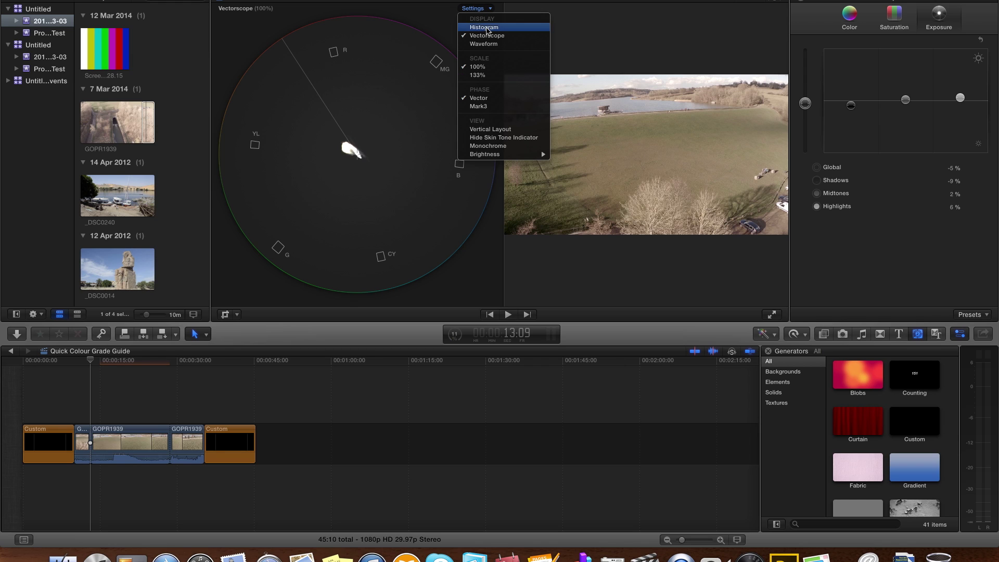
click(483, 44)
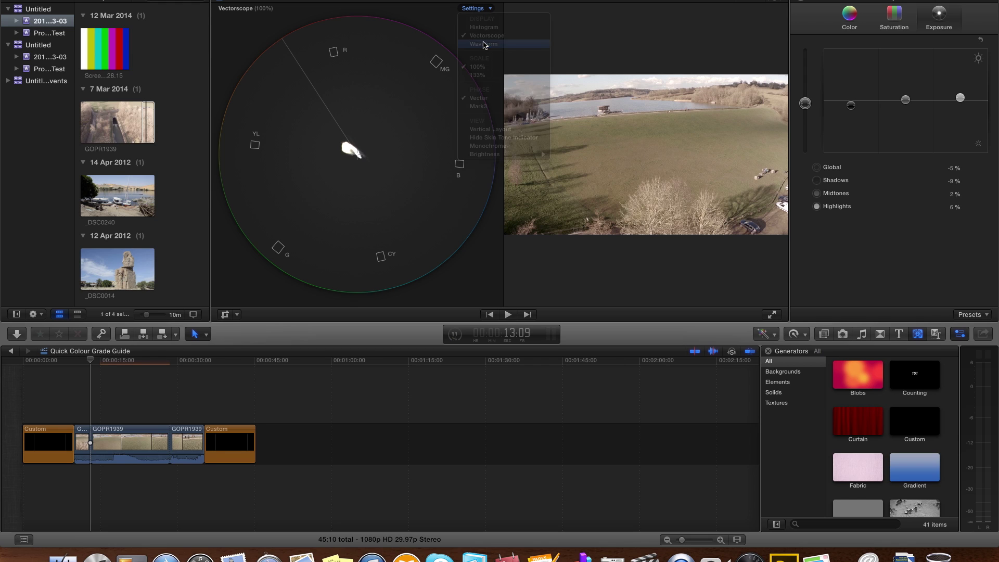
click(489, 10)
click(482, 67)
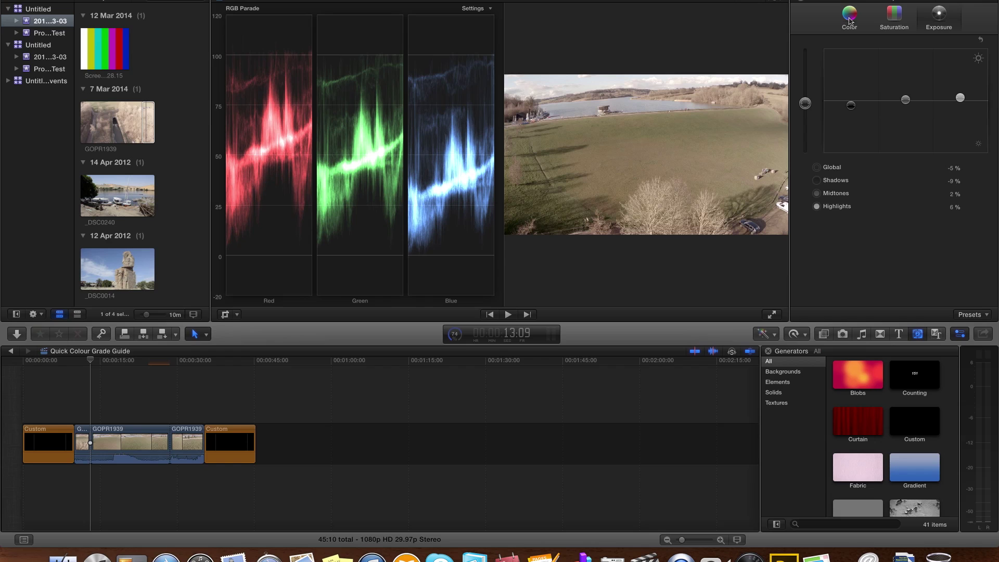
click(849, 20)
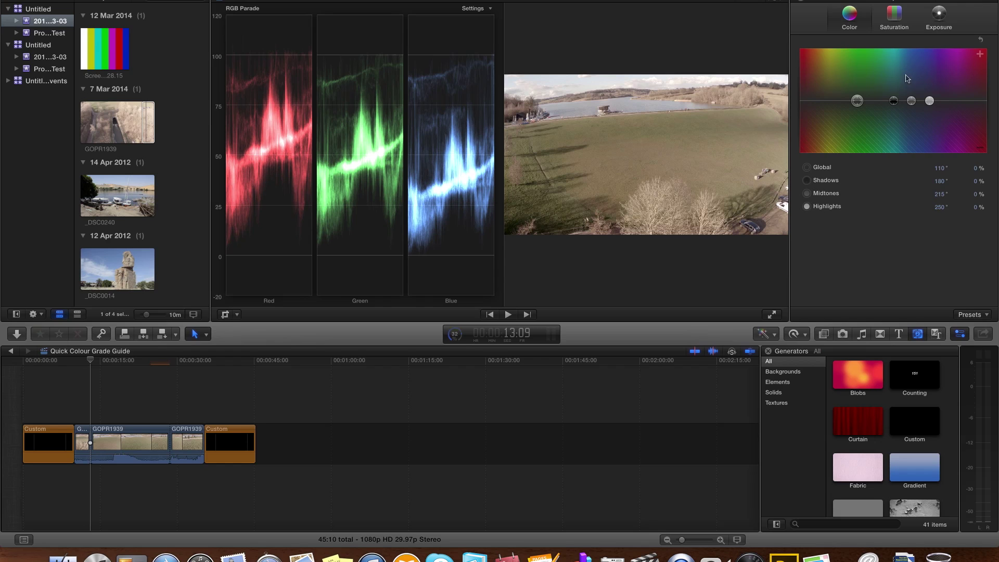
Tint Highlights to 7° at -2% and Shadows blue at 236°, 4%
click(929, 100)
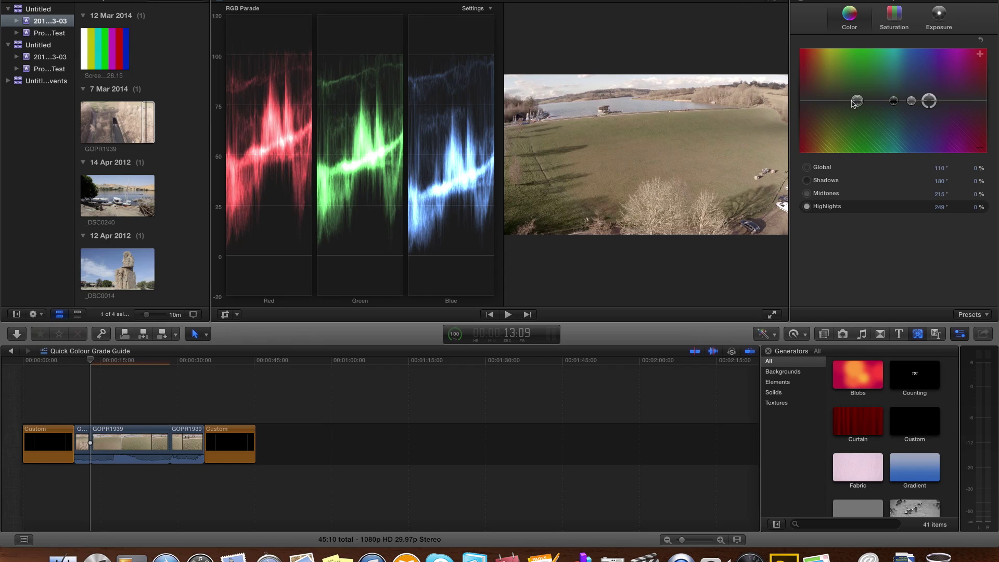
drag(929, 100, 805, 104)
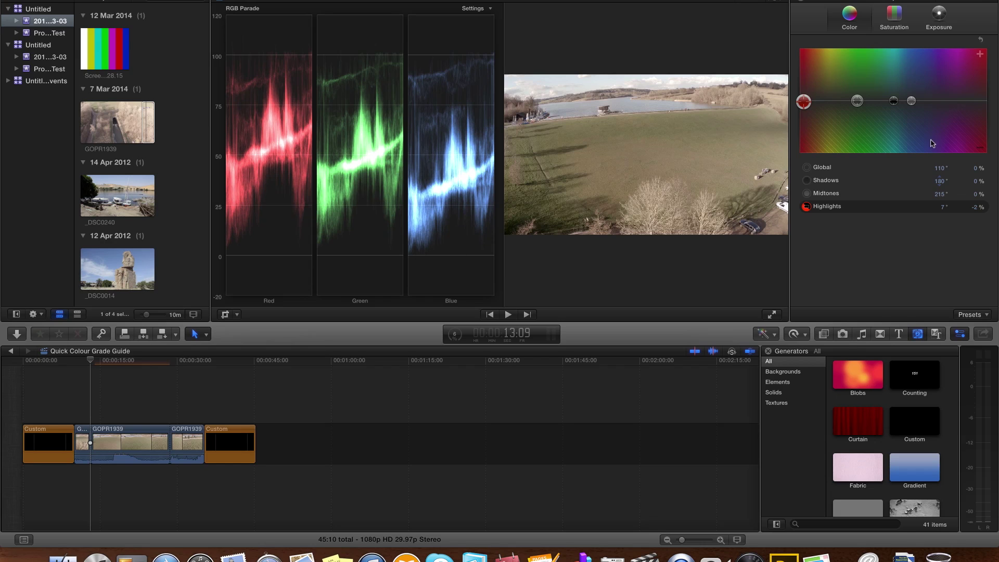
click(893, 101)
drag(893, 101, 922, 102)
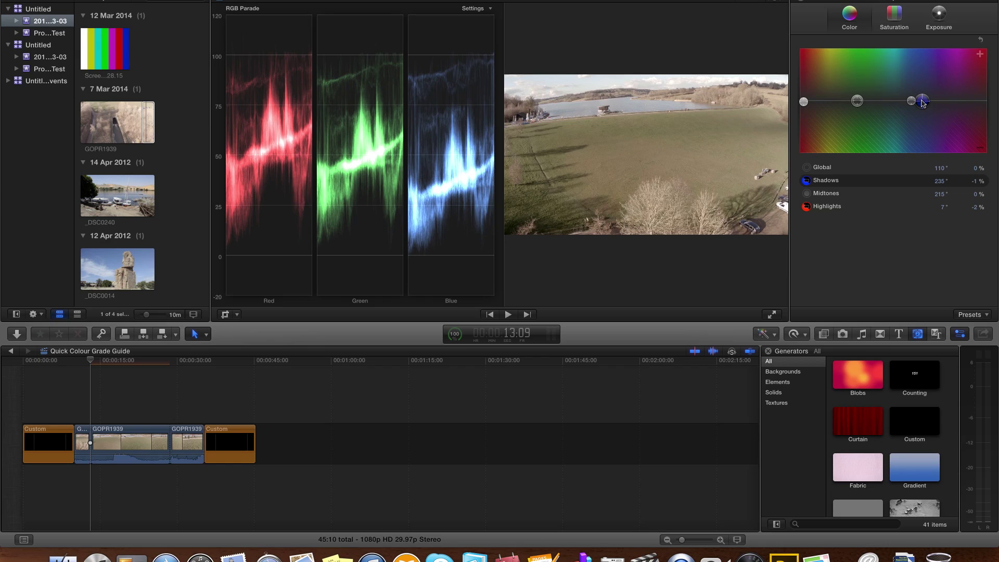
drag(922, 102, 923, 100)
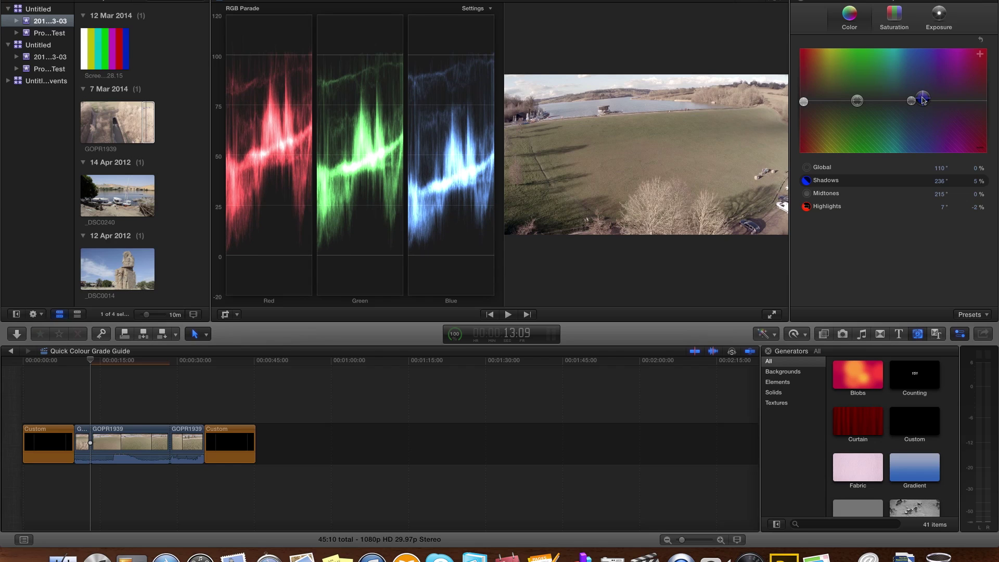
drag(923, 100, 922, 100)
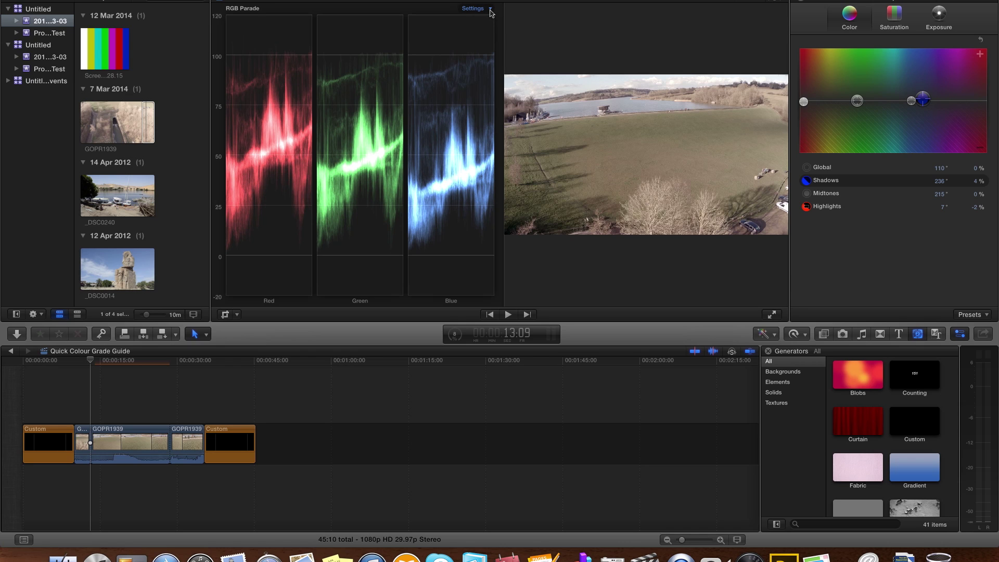
click(490, 10)
Return the scope to Luma, then show the Vectorscope beside Correction 1's Saturation controls
click(473, 111)
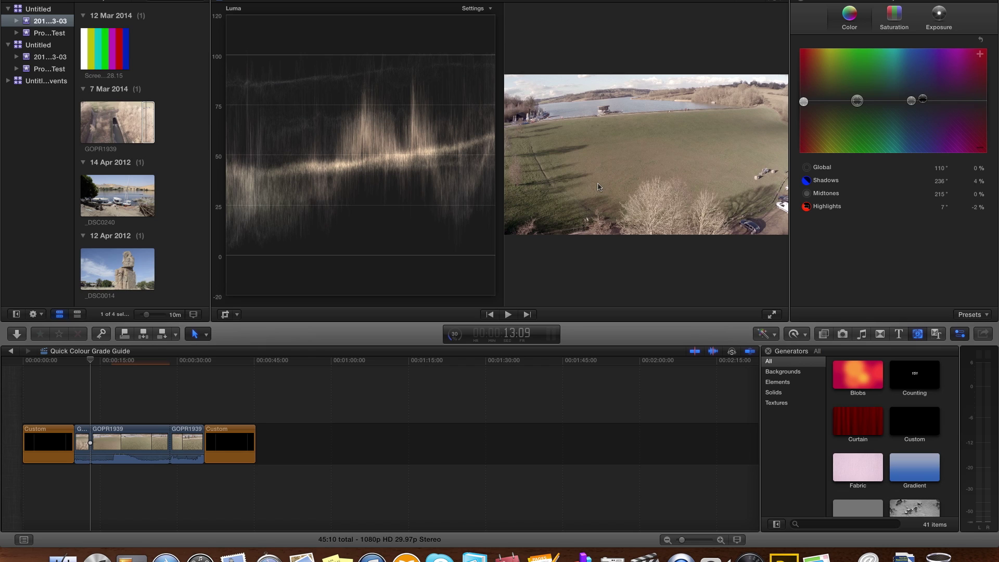
click(893, 18)
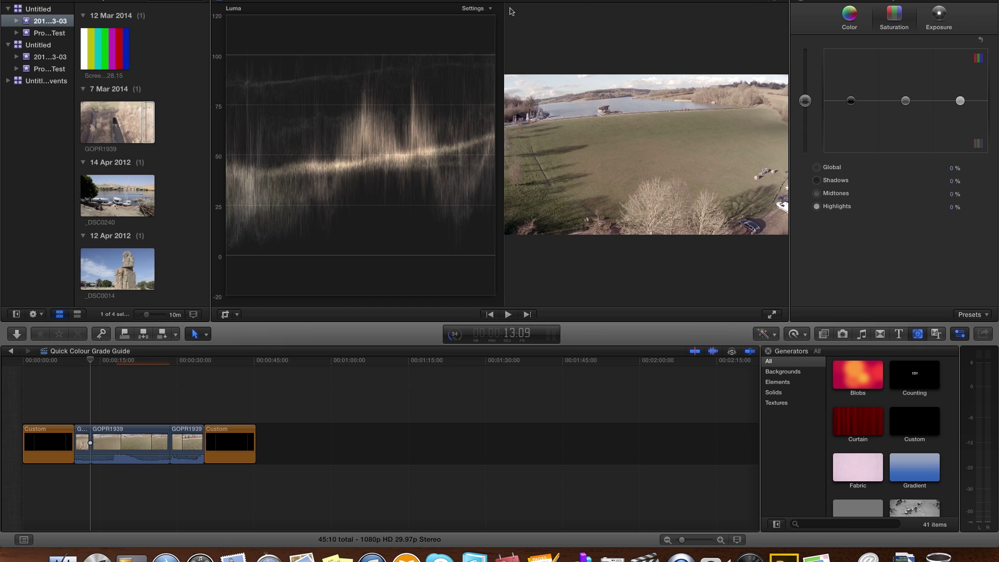
click(489, 9)
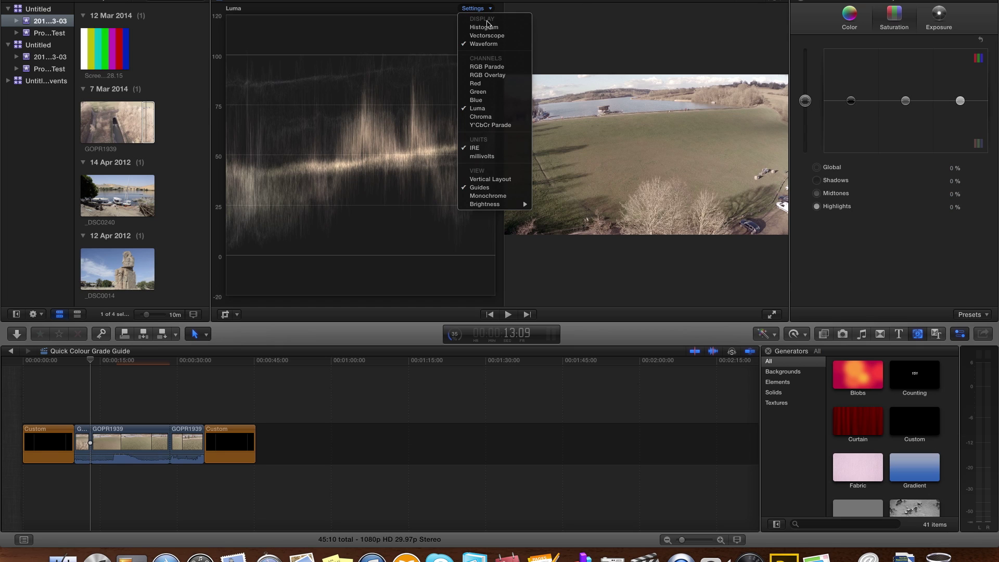
click(484, 36)
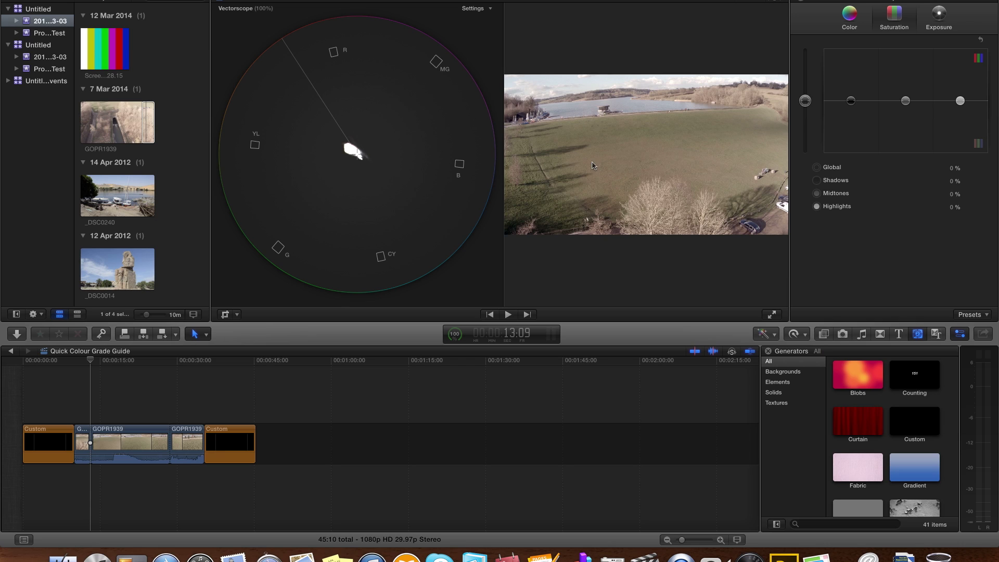
click(804, 101)
Boost Global saturation to 61% and hide the vectorscope
drag(804, 103, 806, 74)
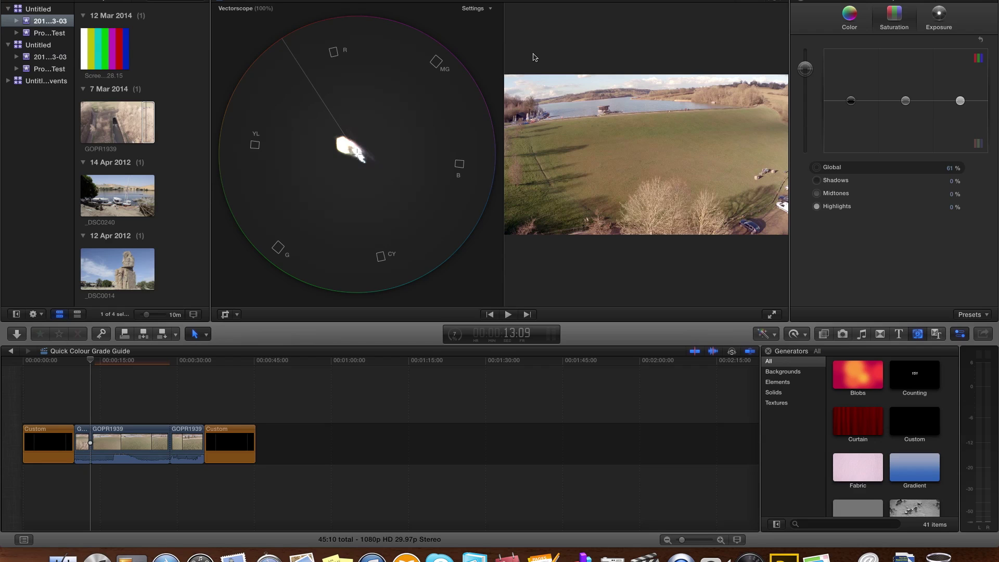
click(784, 2)
click(785, 17)
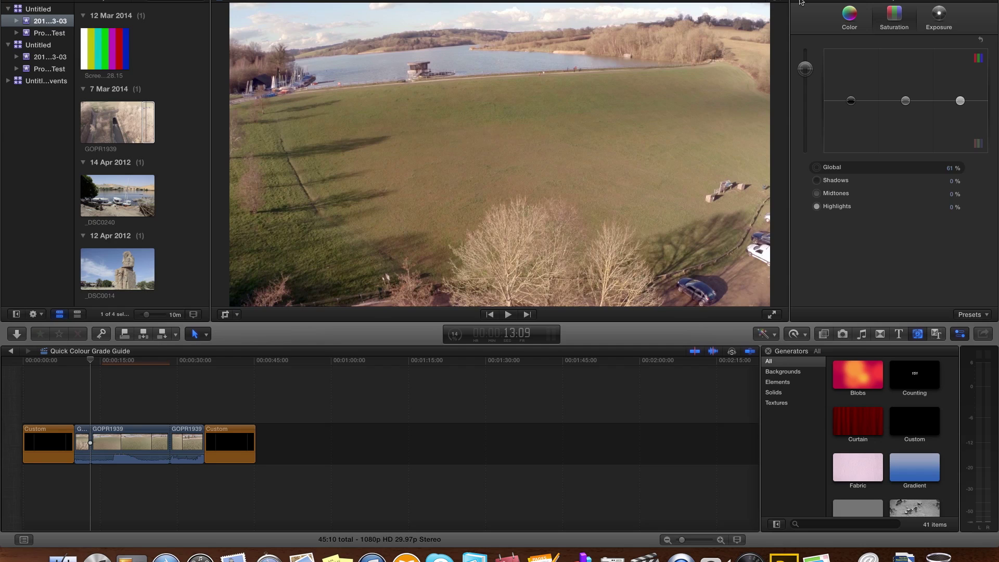
Create Correction 2 on GOPR1939 from the Video inspector and give it a Color Mask
click(800, 2)
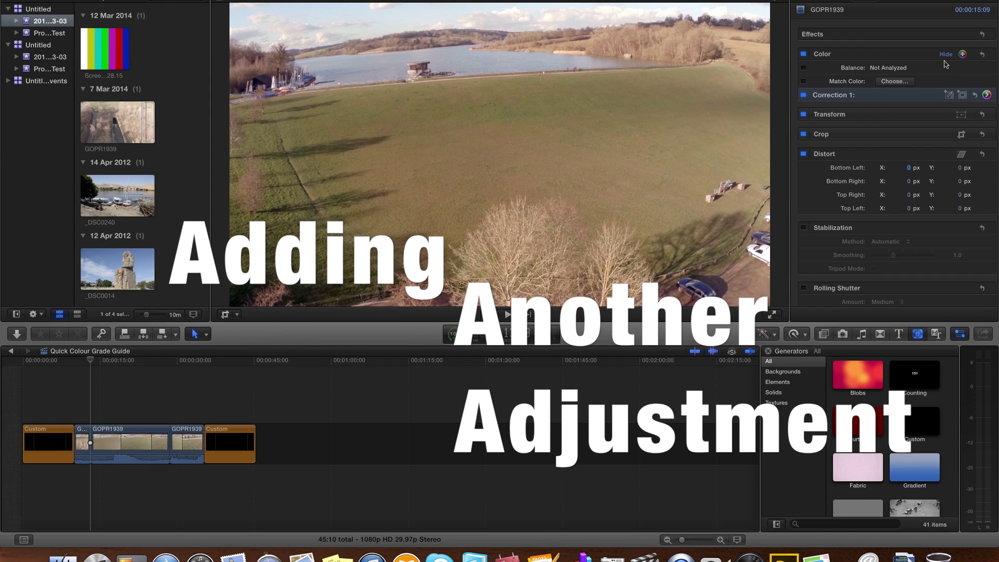
click(963, 54)
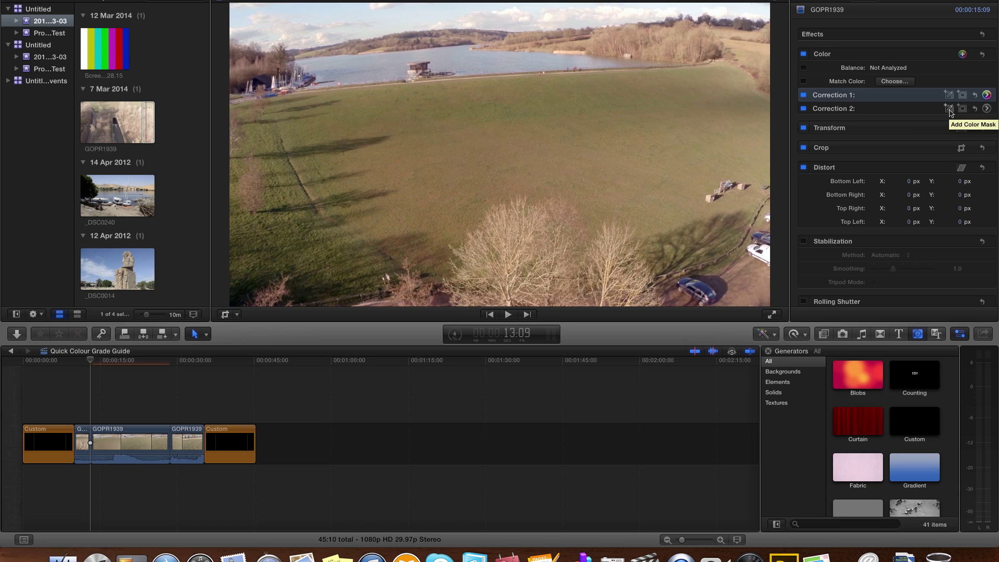
click(948, 109)
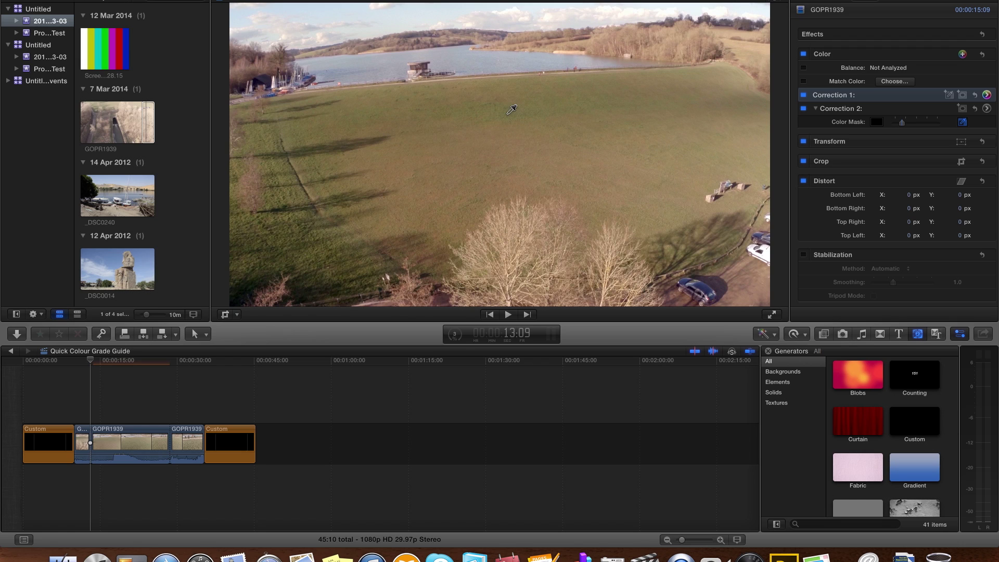
Sample the field's green grass into Correction 2's colour mask and slightly soften its edges
click(508, 113)
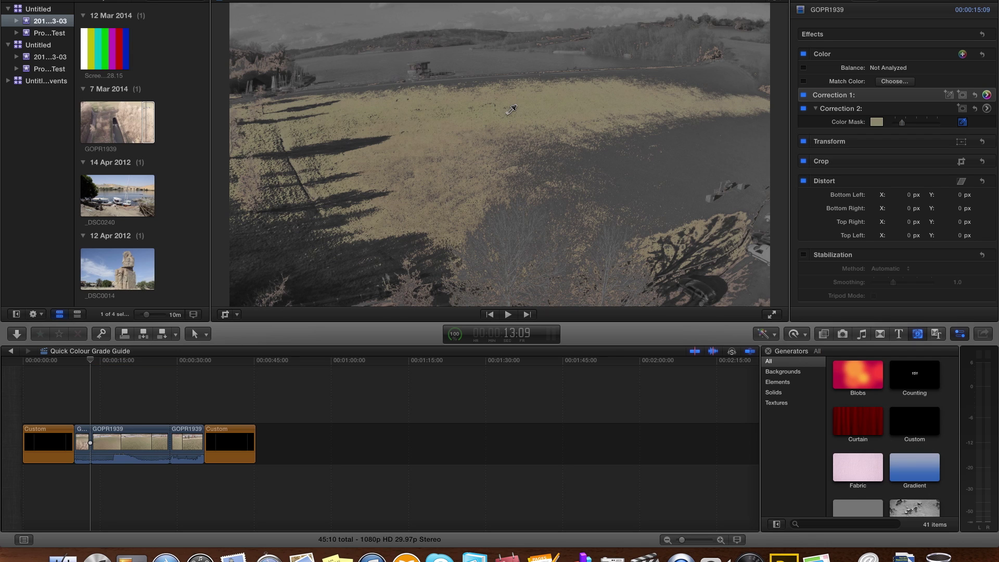
drag(512, 109, 569, 118)
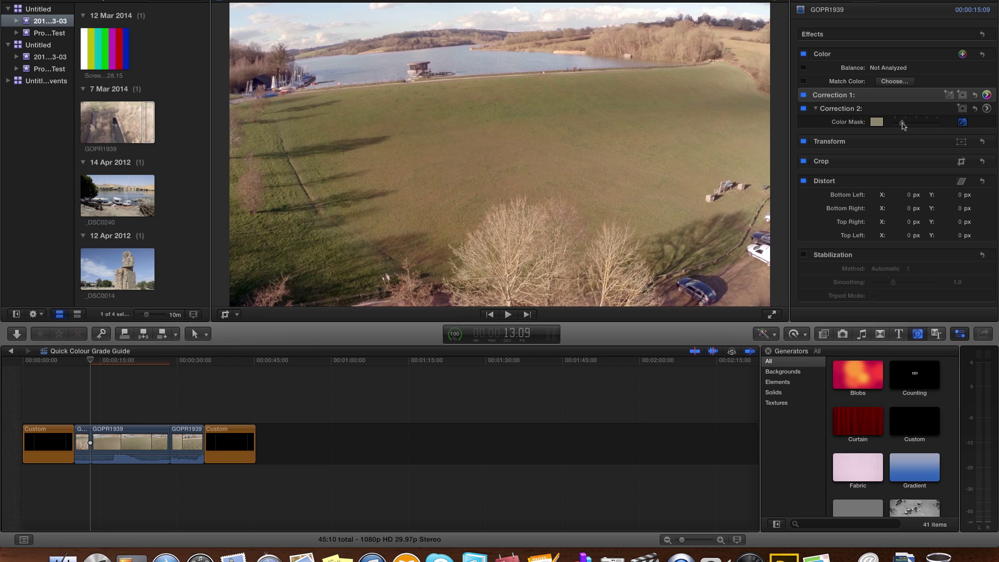
drag(903, 125, 914, 125)
click(986, 109)
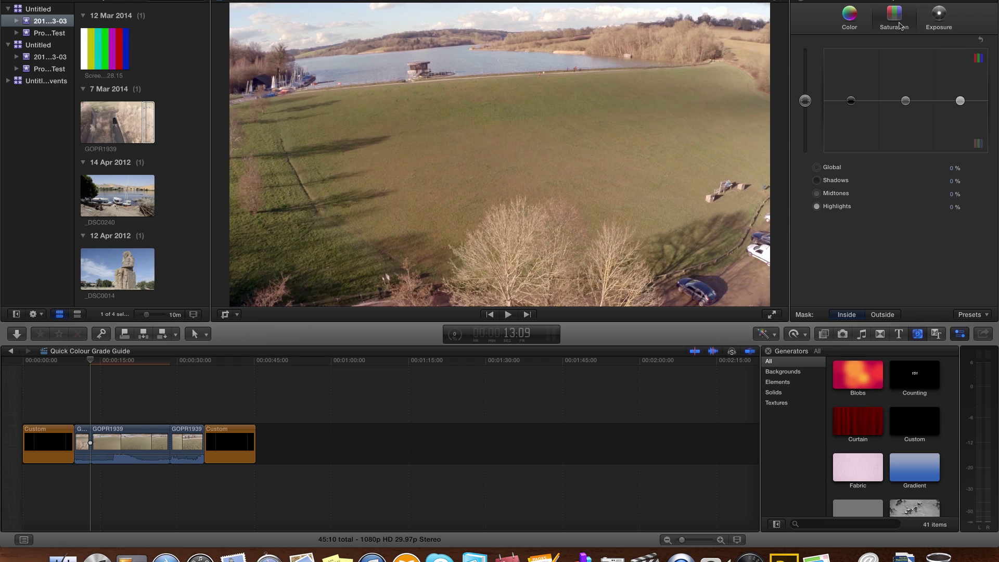
Shift the masked grass midtones toward green at 130° and 10%
click(849, 21)
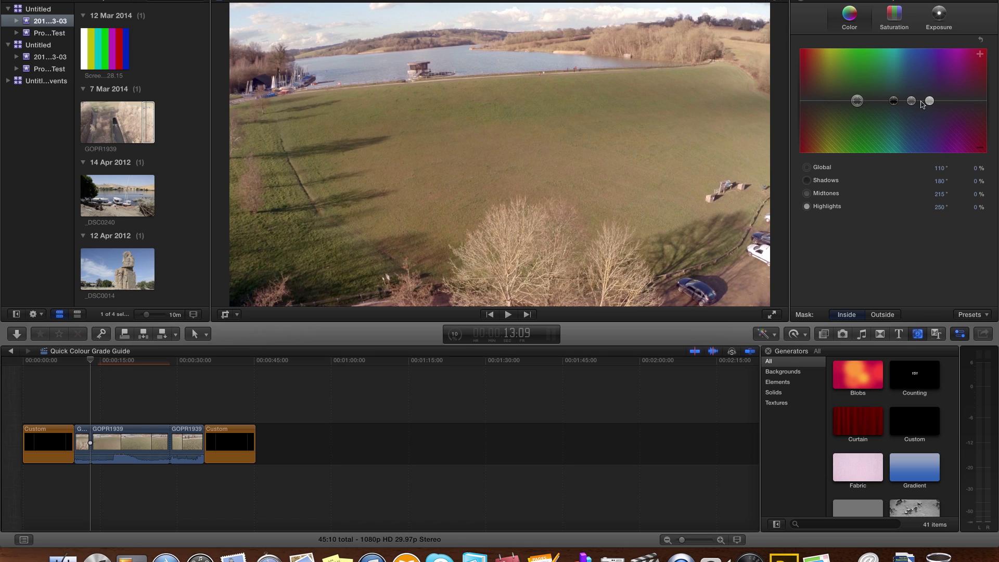
drag(911, 101, 869, 97)
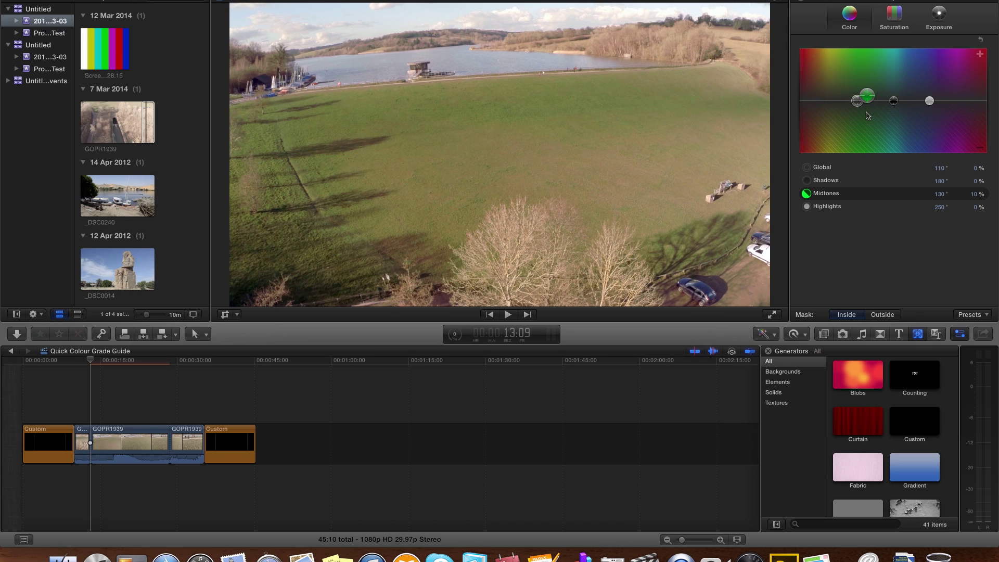
click(894, 20)
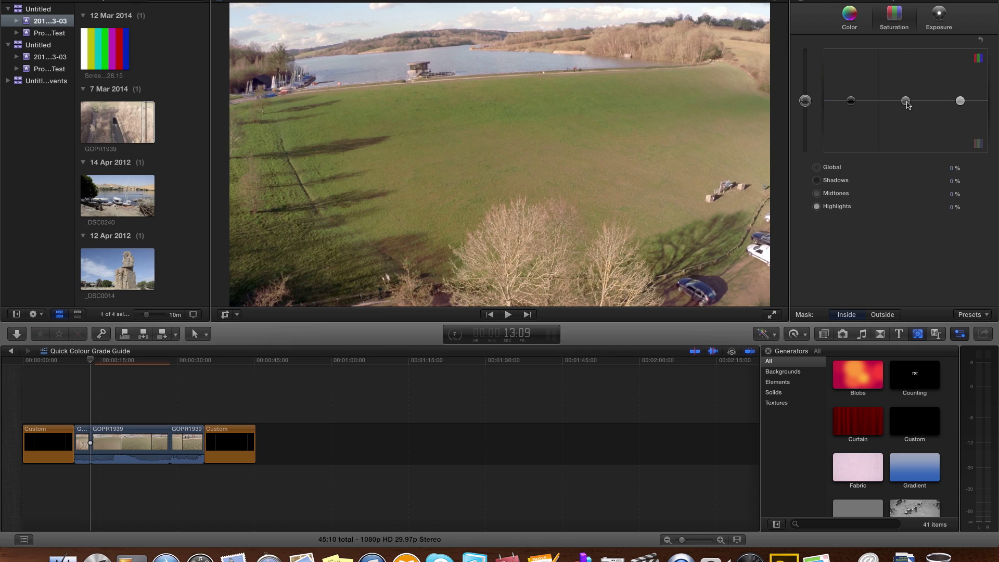
Raise the masked grass midtones saturation to about 8%
drag(907, 102, 907, 97)
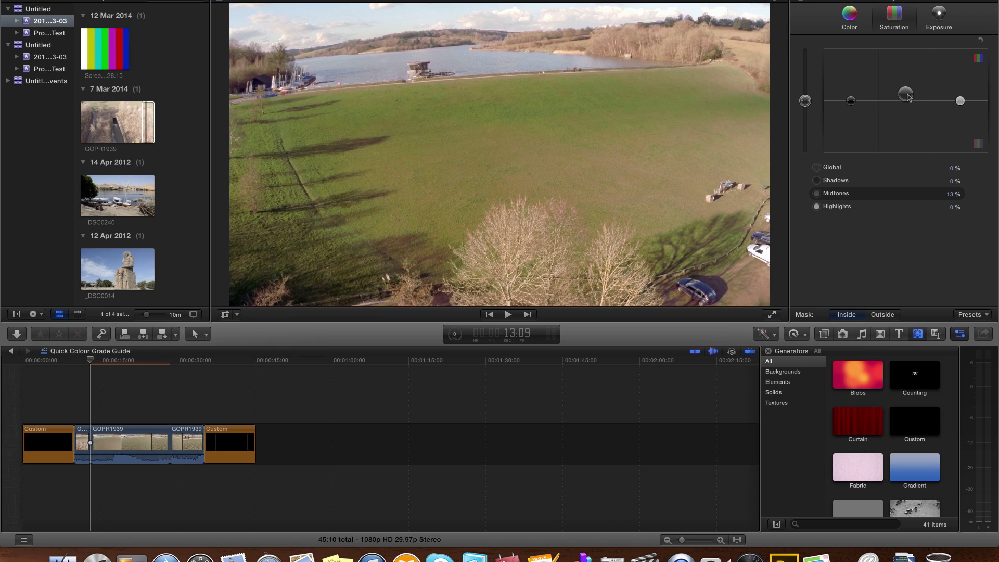
drag(907, 96, 906, 98)
click(800, 3)
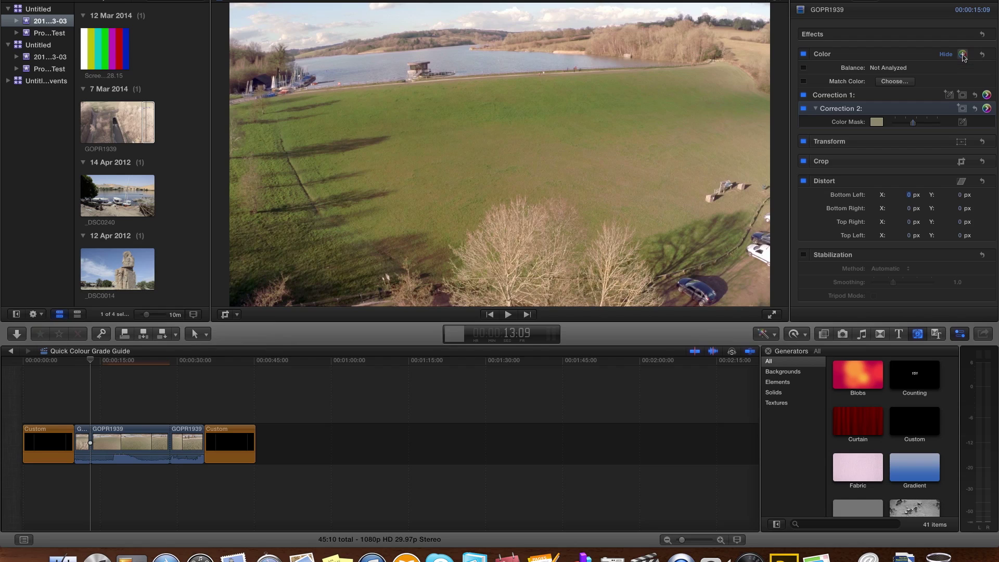
Add Correction 3 with a colour mask sampled from the sky and softened edges
click(962, 54)
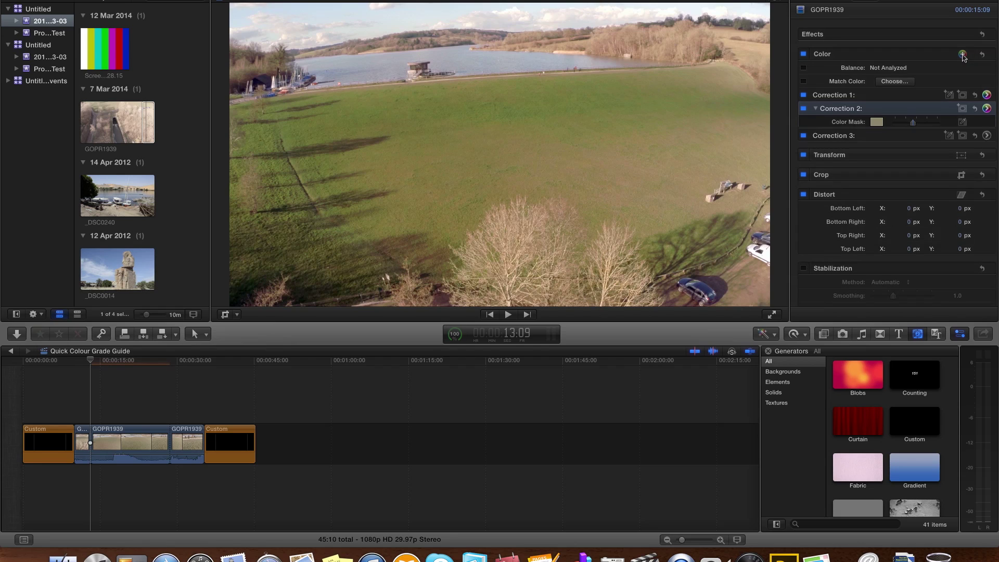
click(949, 136)
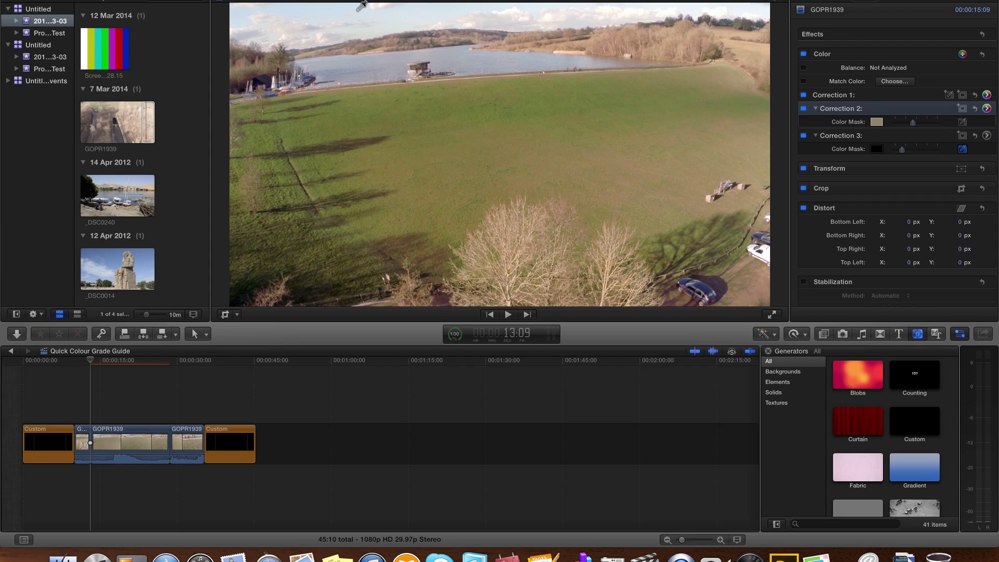
click(358, 9)
click(362, 5)
drag(362, 5, 363, 7)
drag(903, 152, 915, 155)
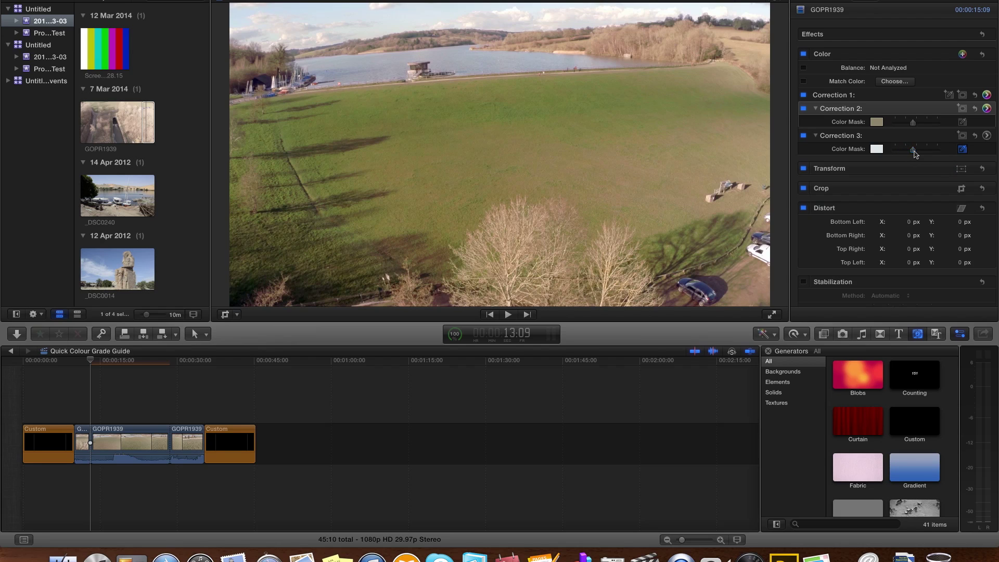
click(987, 136)
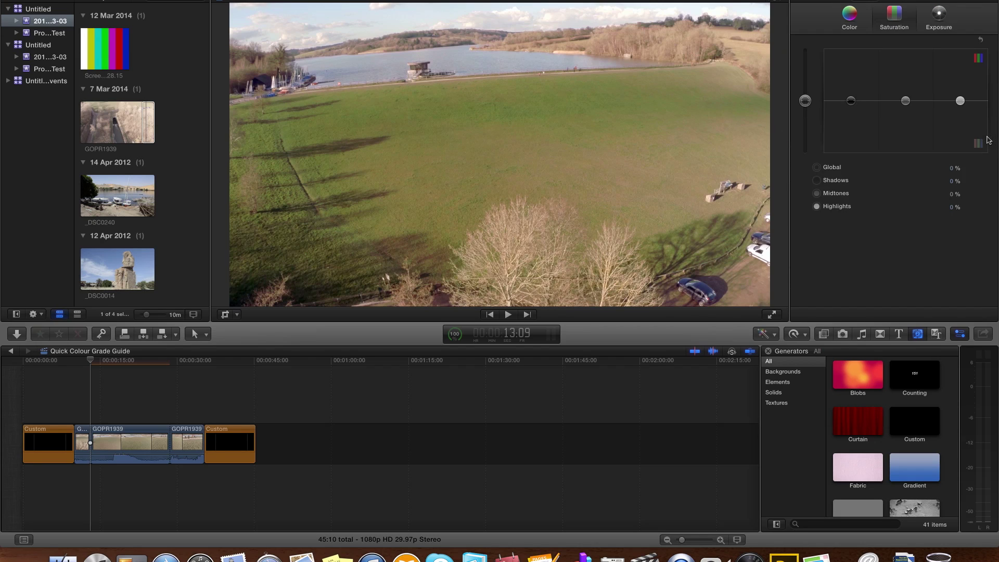
click(849, 20)
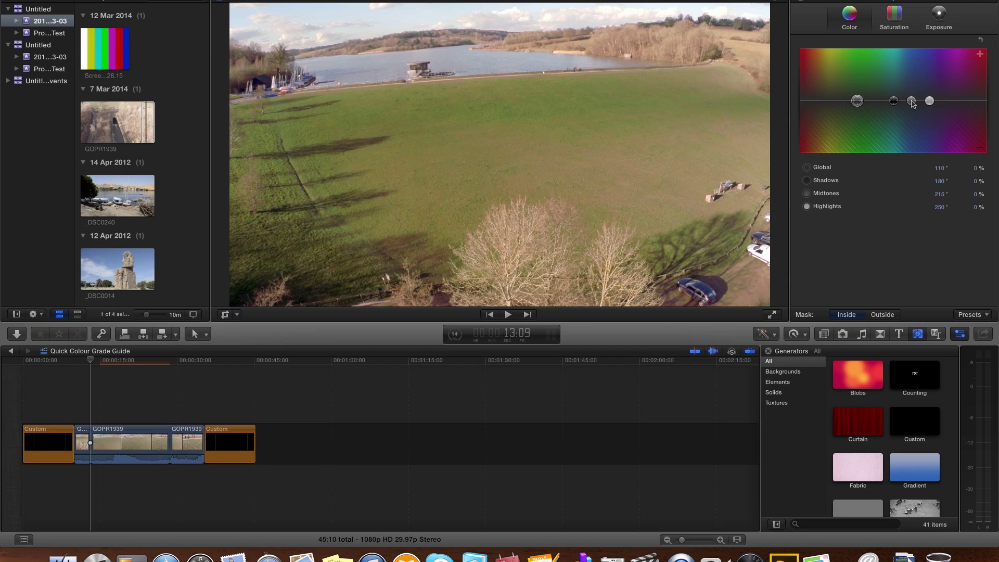
Push the sky correction's midtones into blue at 218° and 51%
drag(912, 101, 914, 77)
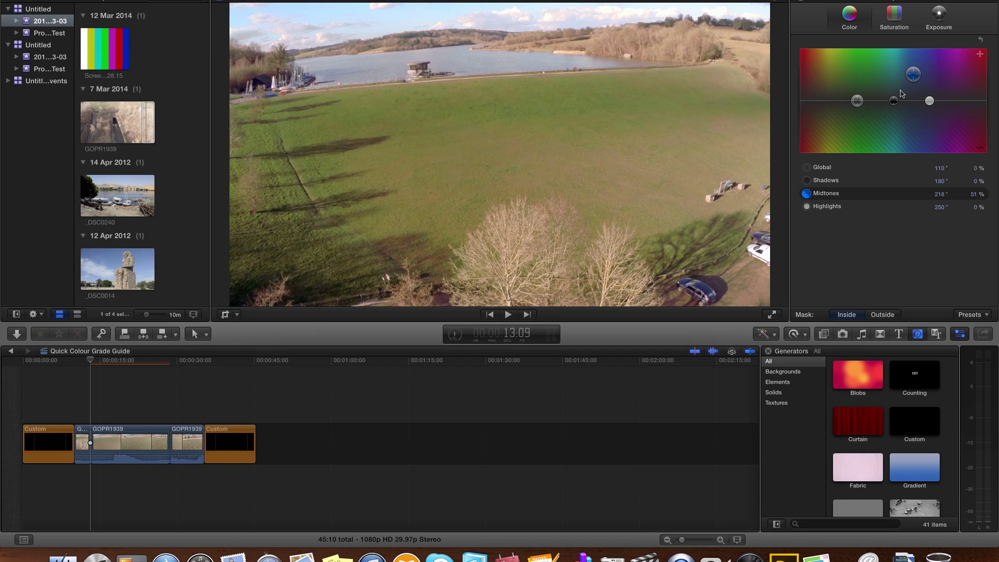
click(893, 17)
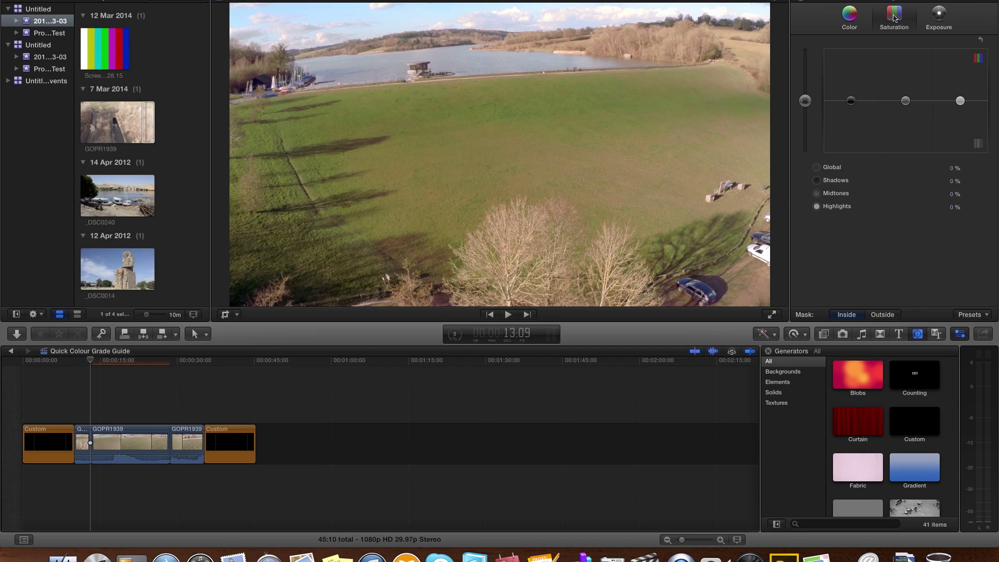
Raise the sky correction's midtones saturation to 65%
click(905, 102)
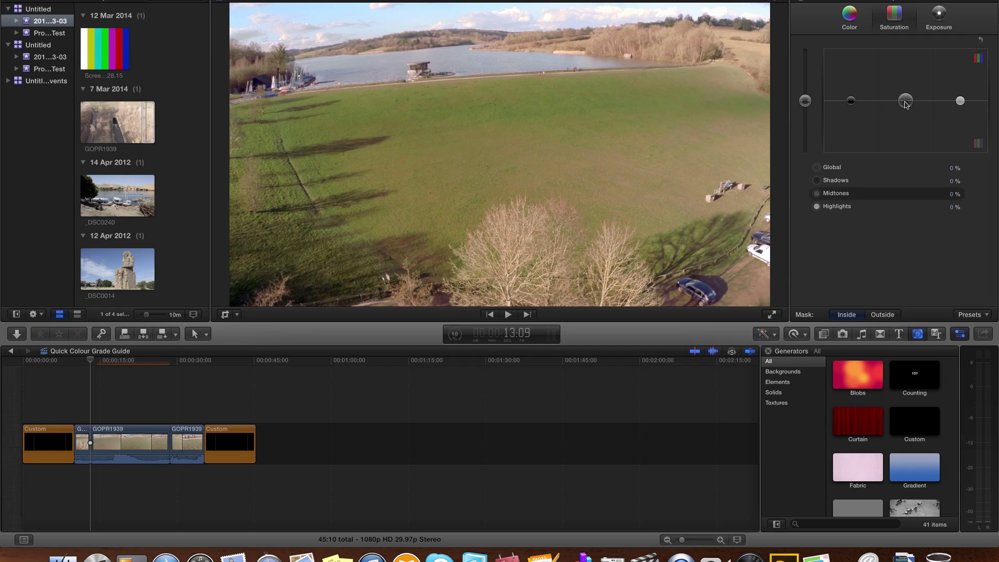
drag(906, 104, 907, 70)
click(802, 3)
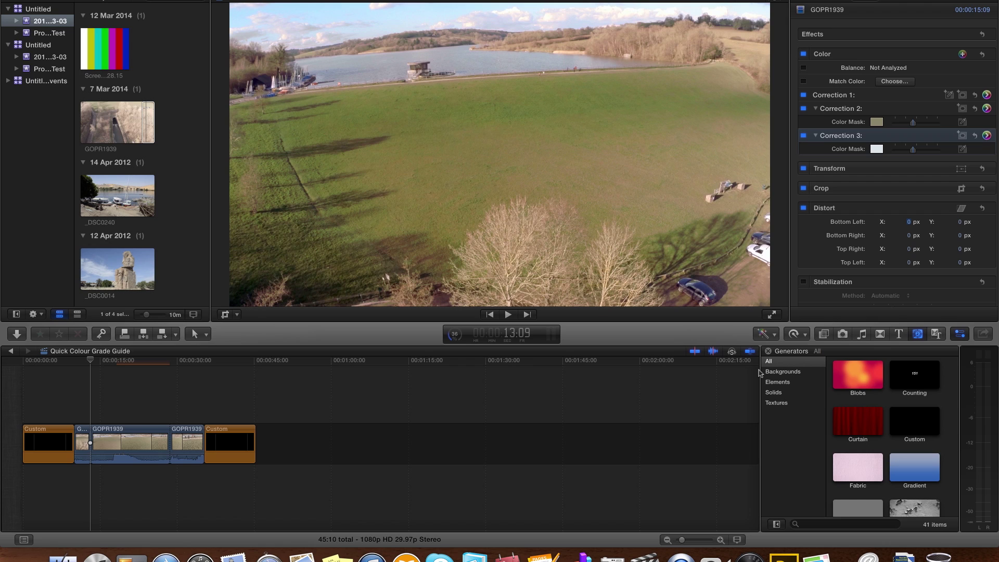
Apply the Sharpen effect from the Blur effects category to the GOPR1939 clip
click(823, 337)
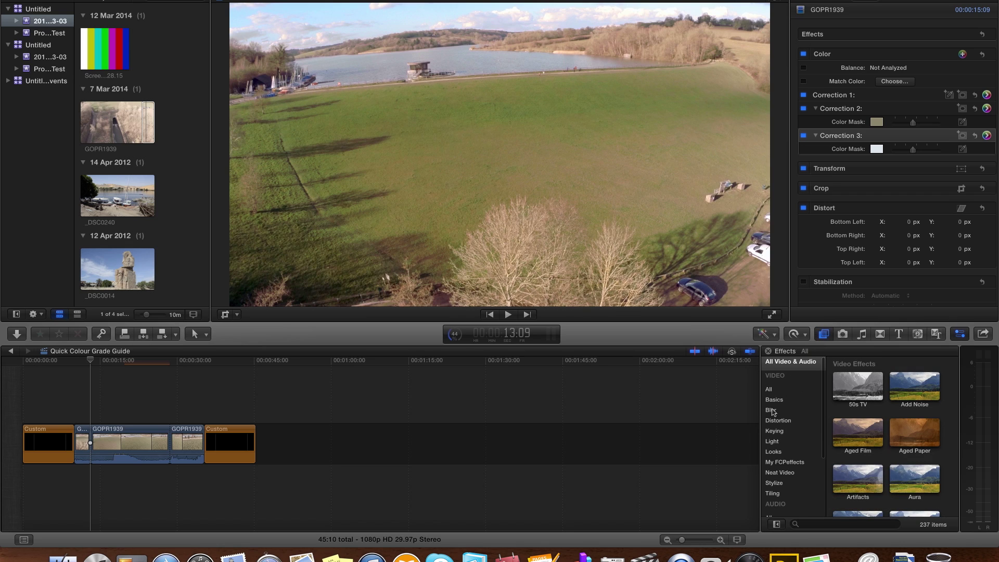
click(771, 410)
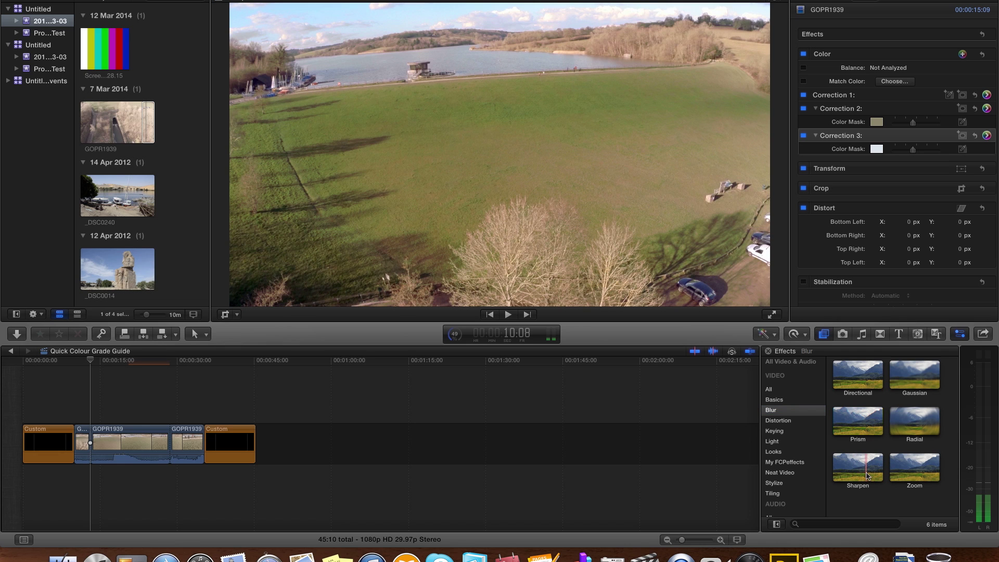
click(862, 473)
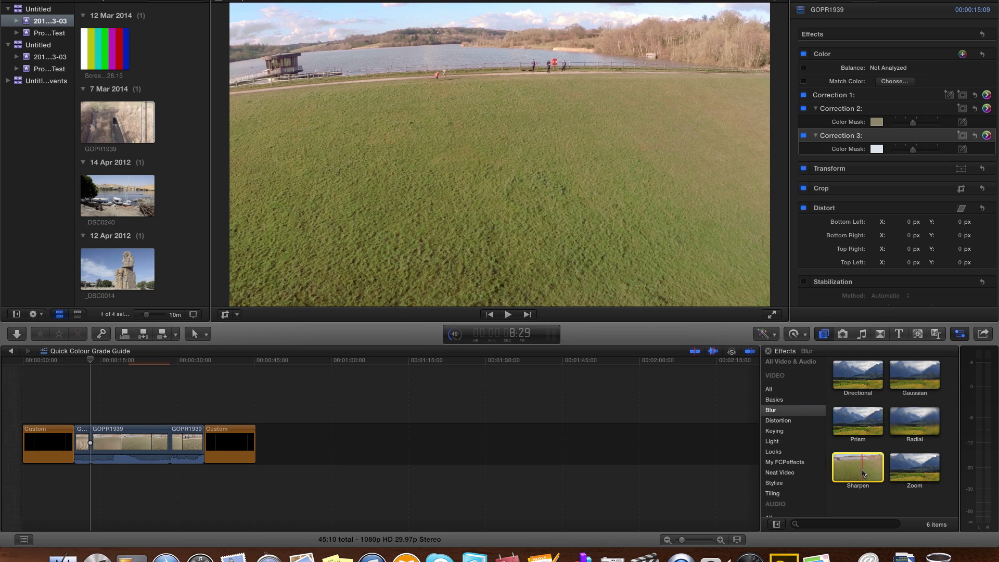
drag(750, 408, 140, 450)
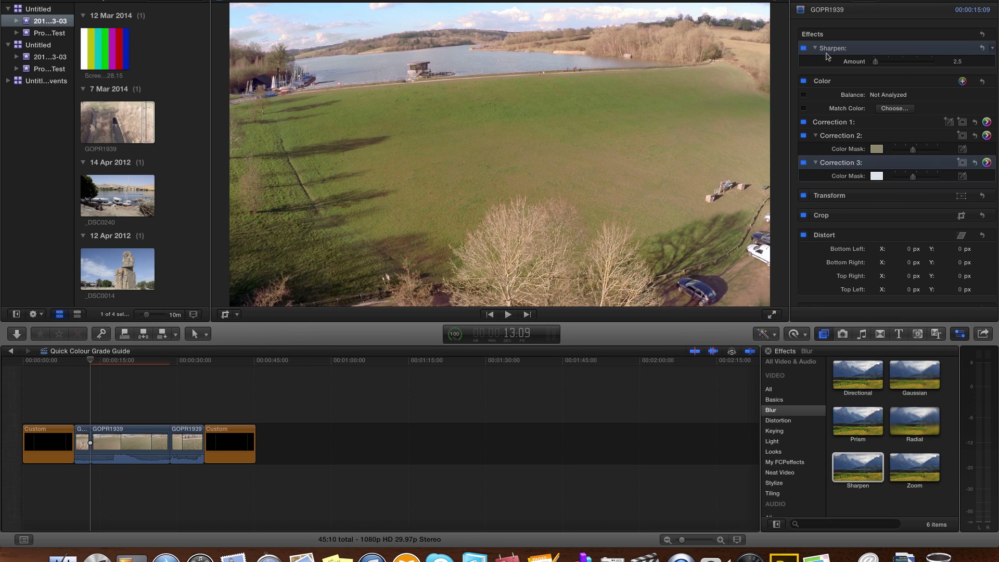
Change the Sharpen Amount from 2.5 to 3.5
click(957, 61)
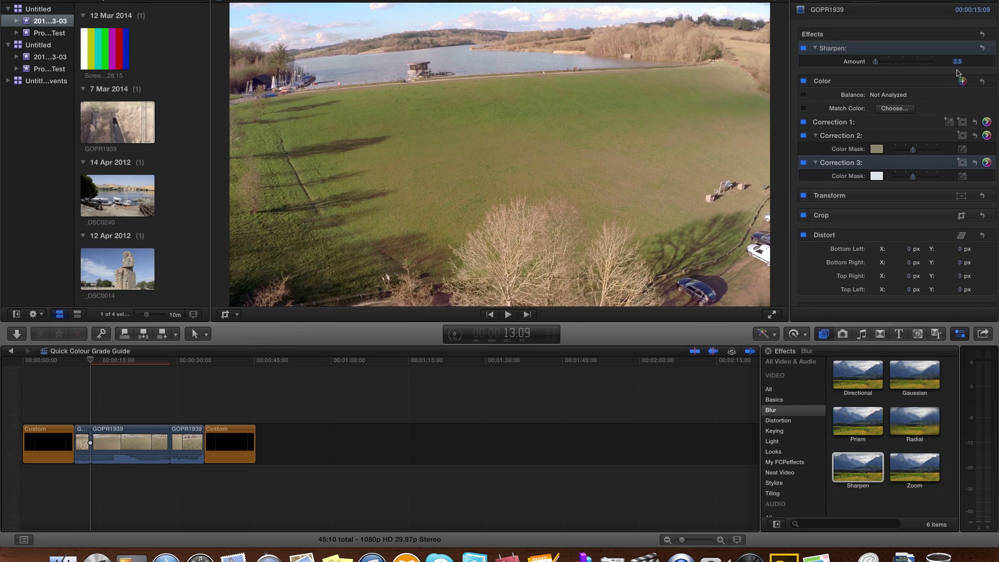
text(3)
key(Return)
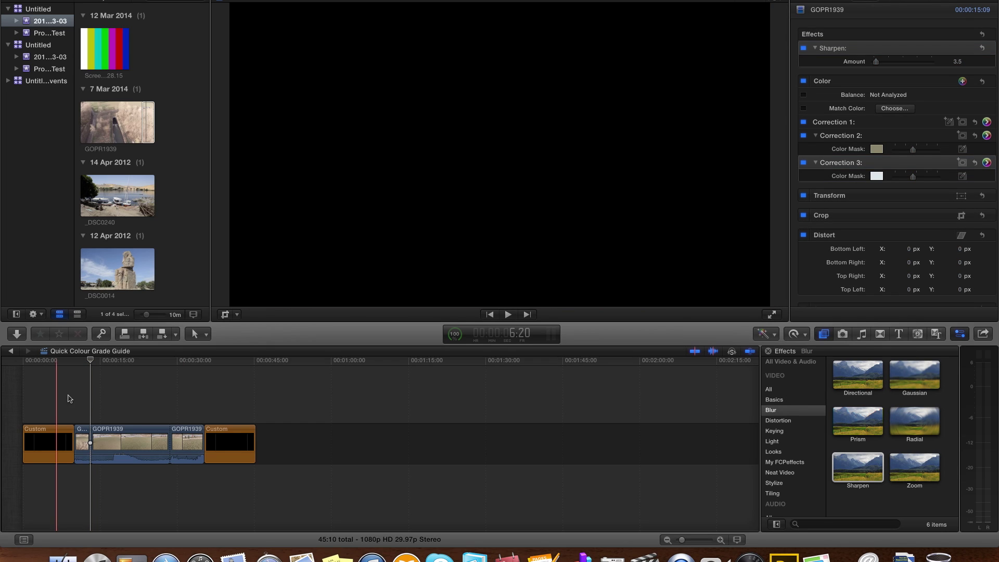
Play the timeline from near its start, then replay it to review the grade
click(62, 398)
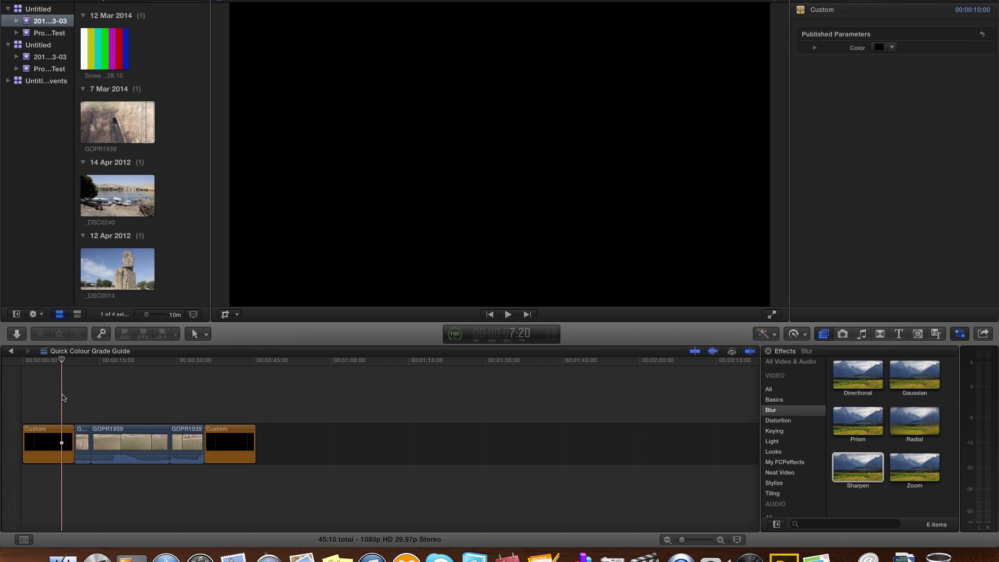
key(space)
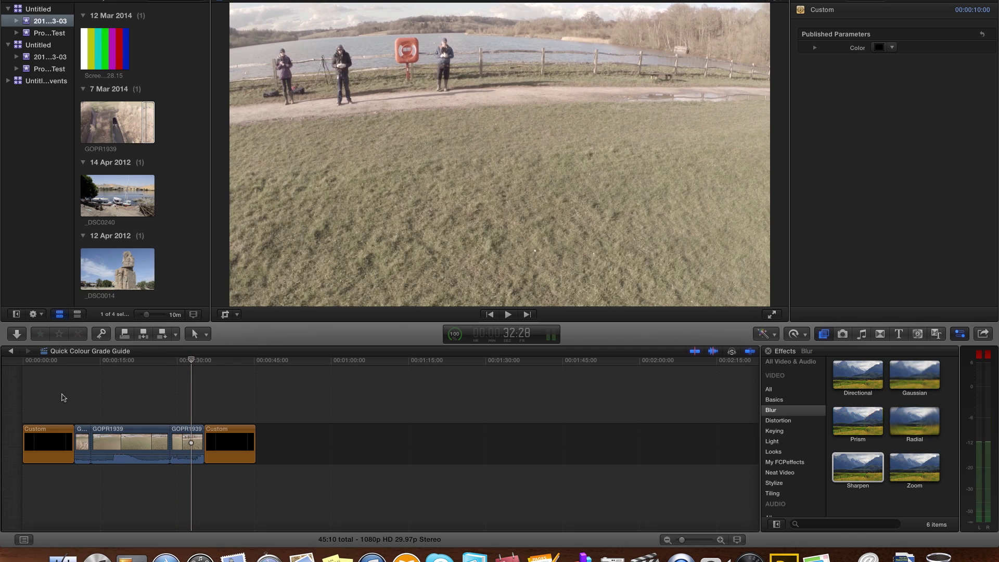
click(68, 401)
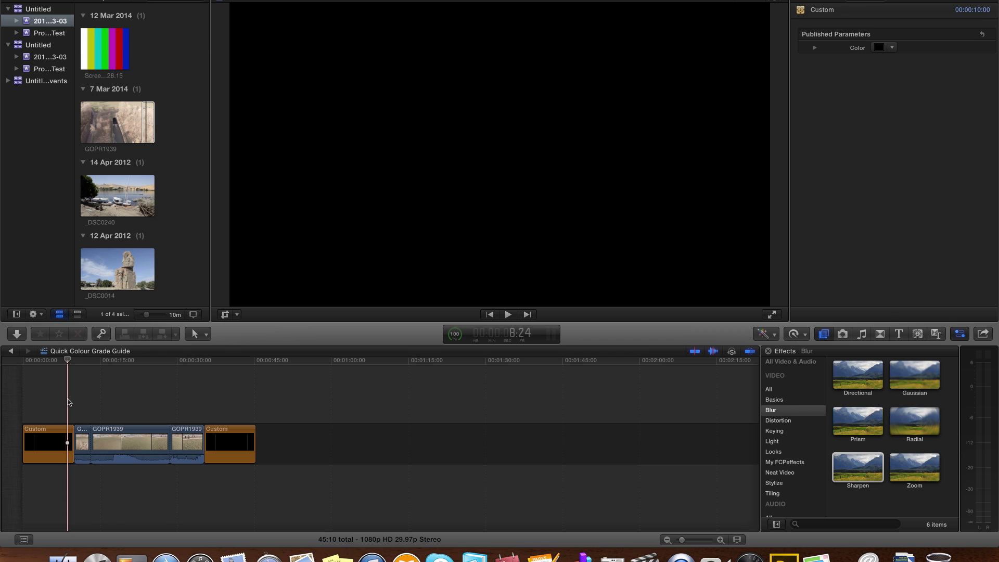
key(space)
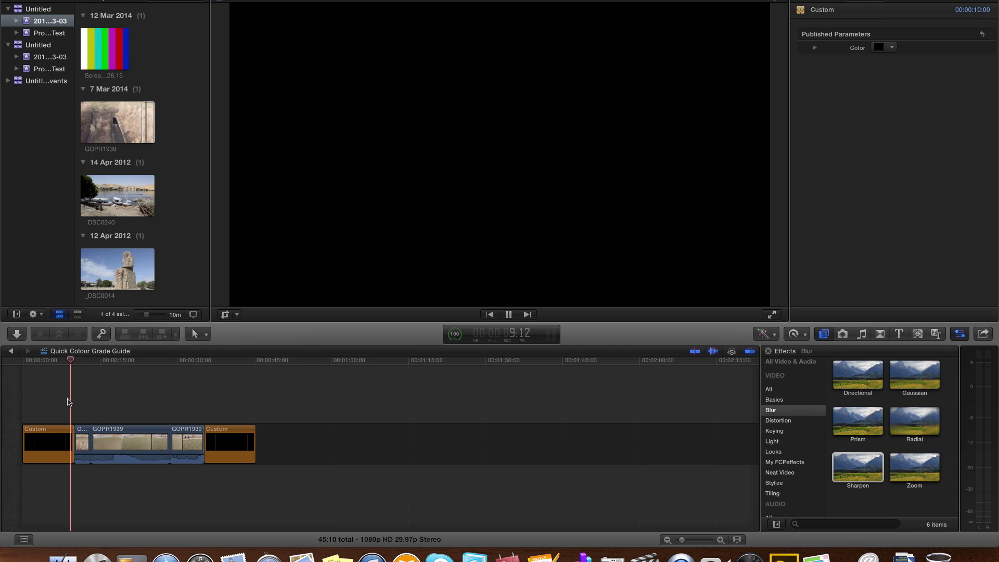